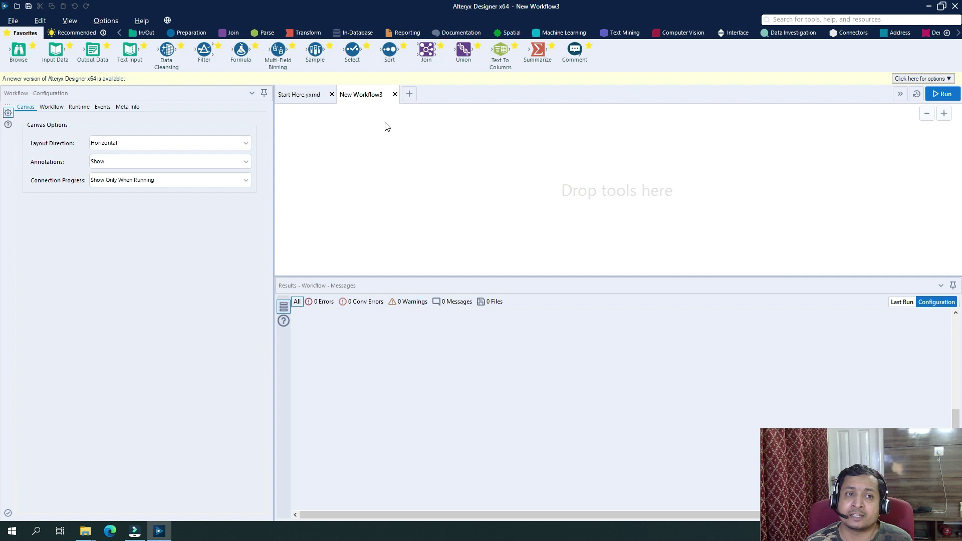
Add an Input Data tool reading the Salary sheet of C:\Alteryx\Data Set.xlsx, then run it
{"action": "left_click_drag", "start_coordinate": [64, 50], "coordinate": [369, 175]}
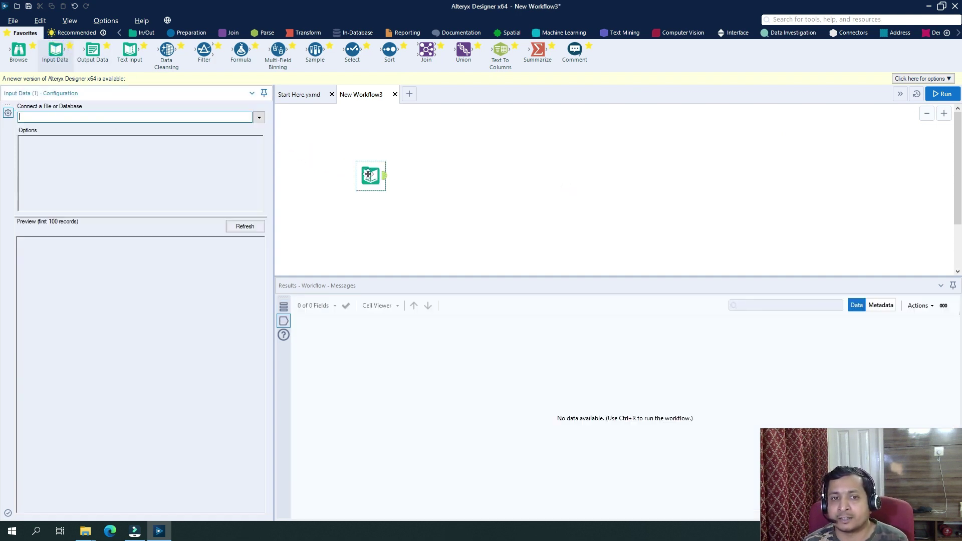
{"action": "left_click", "coordinate": [260, 119]}
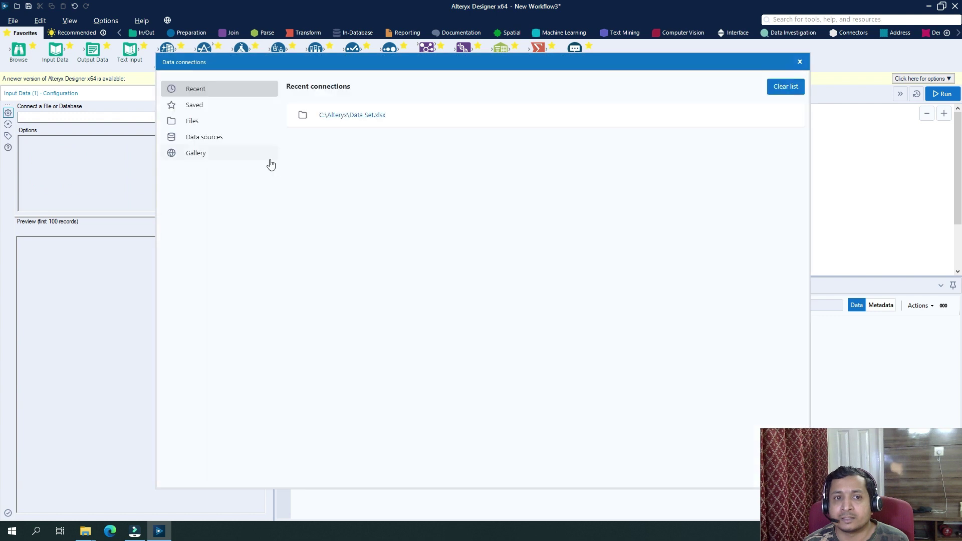
{"action": "left_click", "coordinate": [207, 122]}
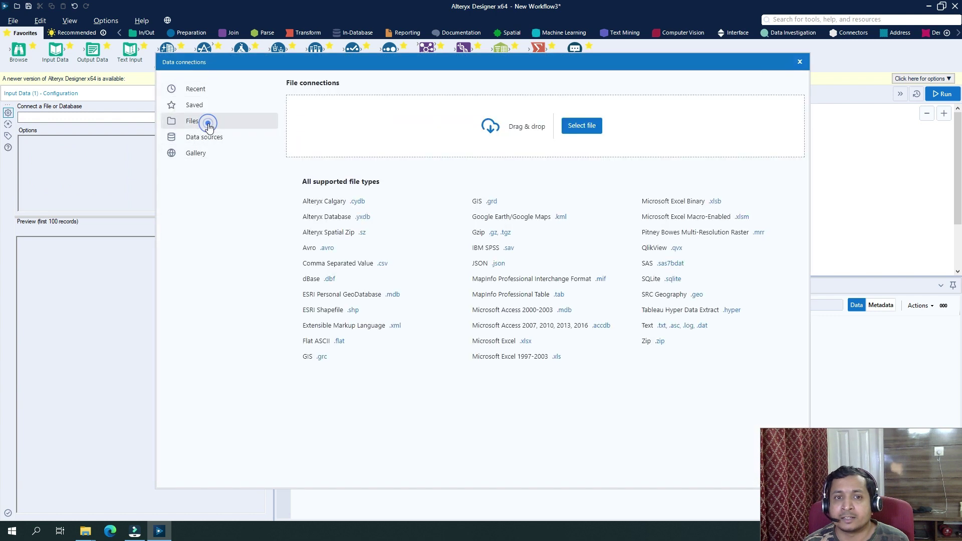
{"action": "left_click", "coordinate": [210, 90]}
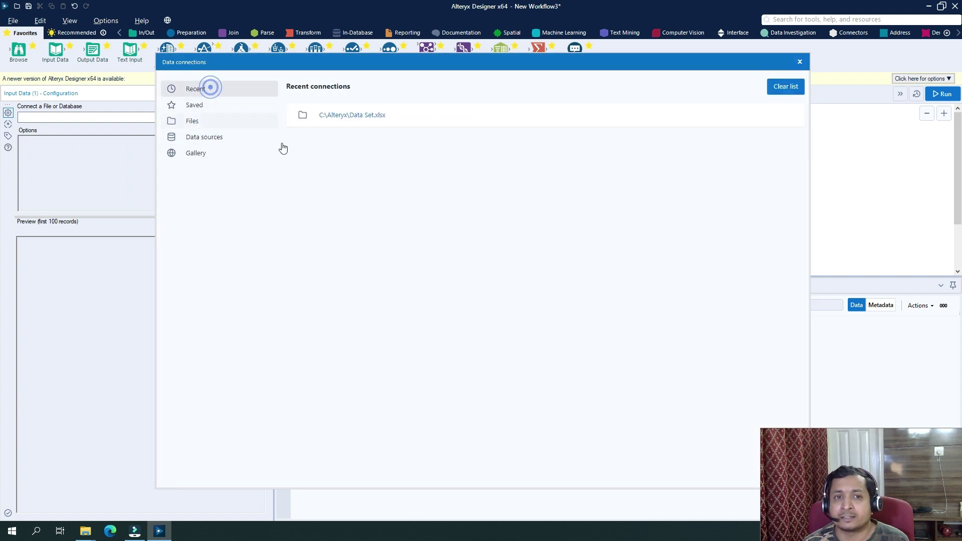
{"action": "left_click", "coordinate": [368, 116]}
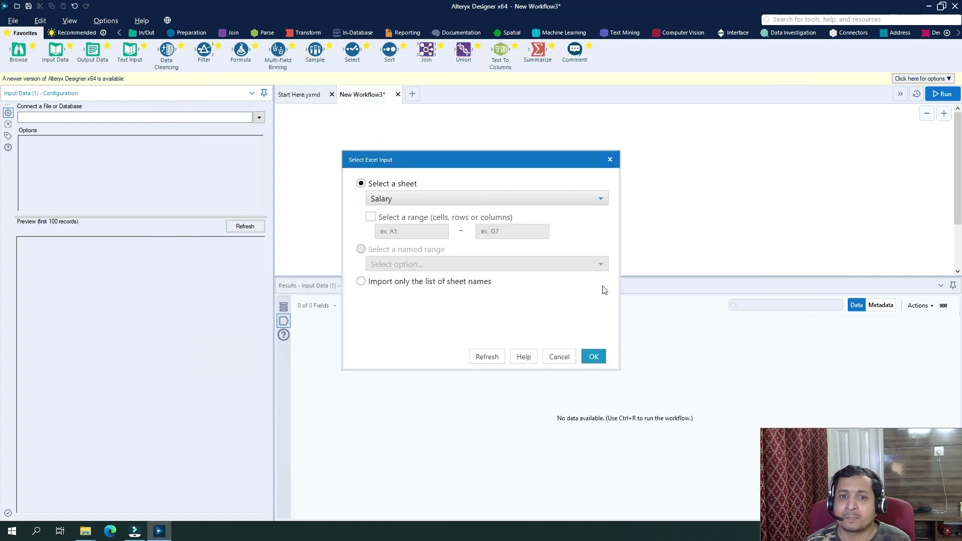
{"action": "left_click", "coordinate": [593, 357]}
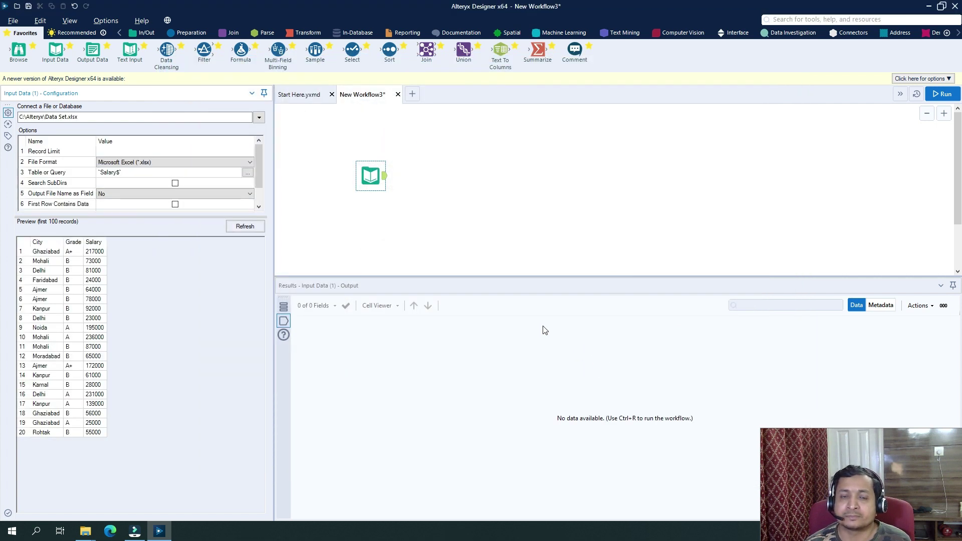
{"action": "left_click", "coordinate": [944, 95]}
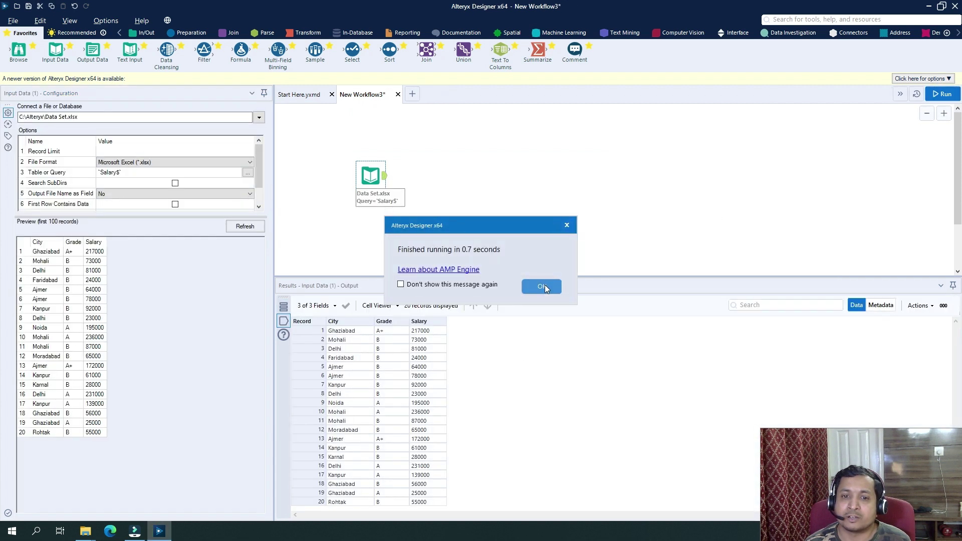
{"action": "left_click", "coordinate": [545, 285]}
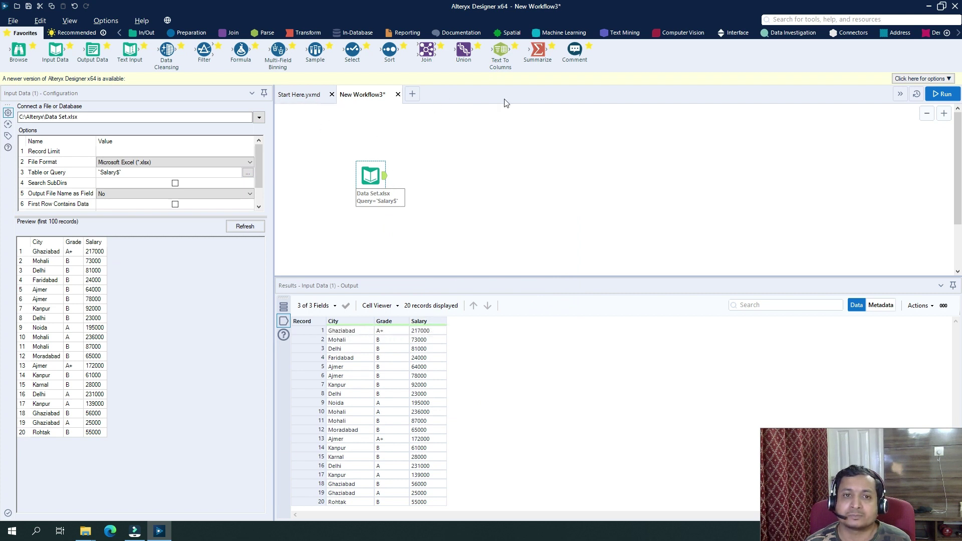
Connect an Output Data tool after the input, writing a Microsoft Excel .xlsx file
{"action": "left_click_drag", "start_coordinate": [92, 50], "coordinate": [431, 175]}
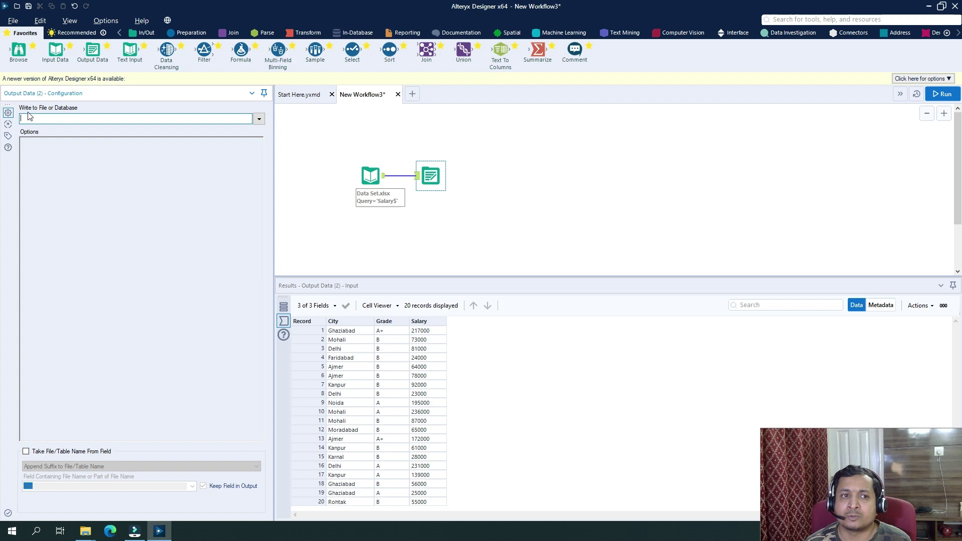
{"action": "left_click", "coordinate": [259, 119]}
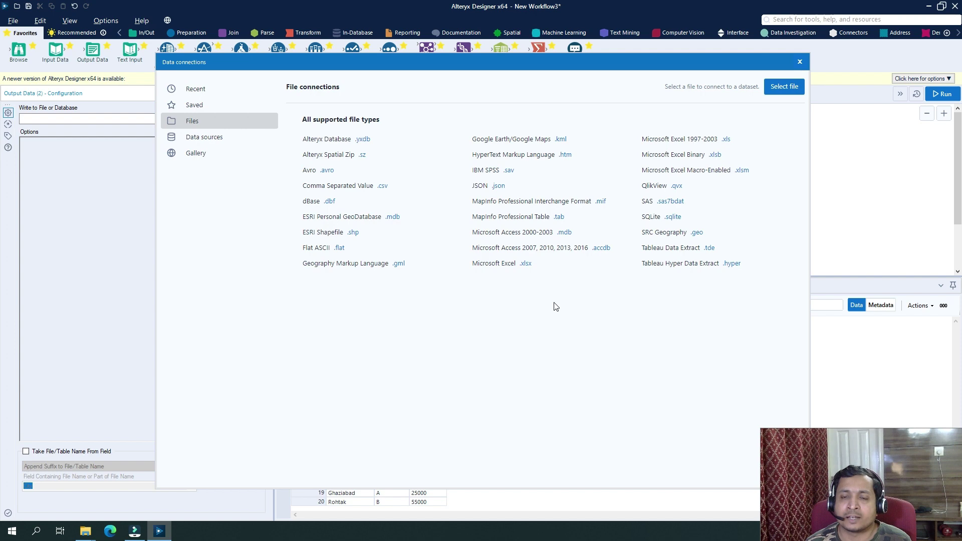
{"action": "left_click", "coordinate": [525, 264]}
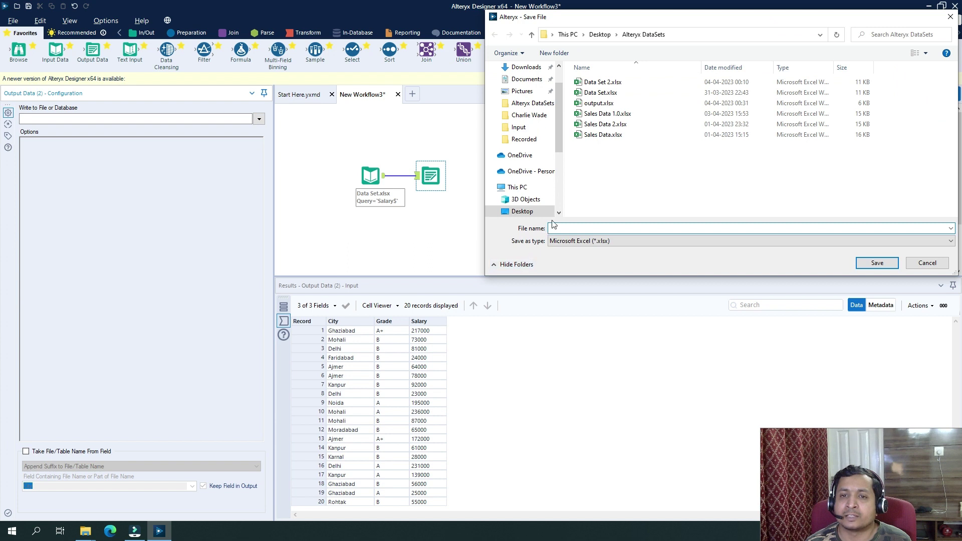
Save the output as C:\Alteryx\Output.xlsx and name the target sheet Salary
{"action": "left_click", "coordinate": [819, 35]}
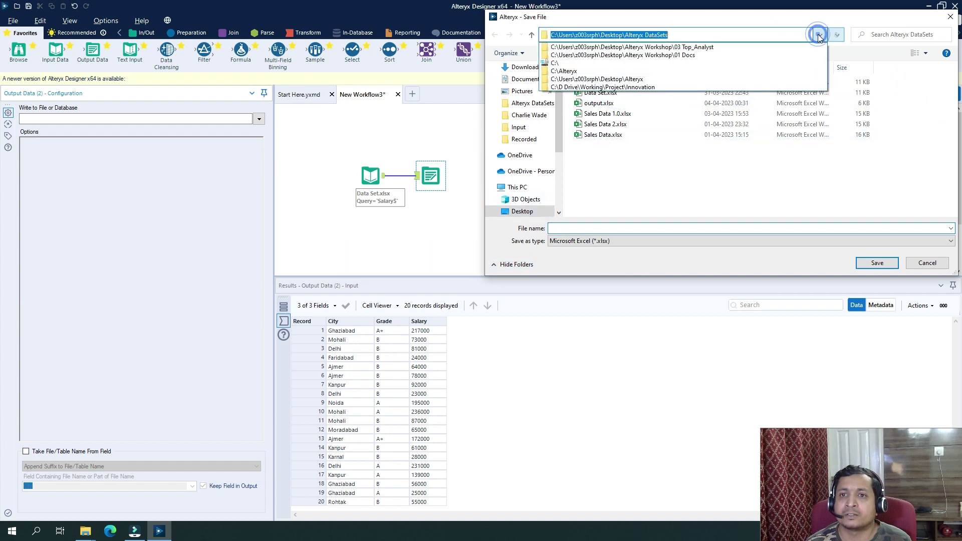
{"action": "left_click", "coordinate": [669, 72]}
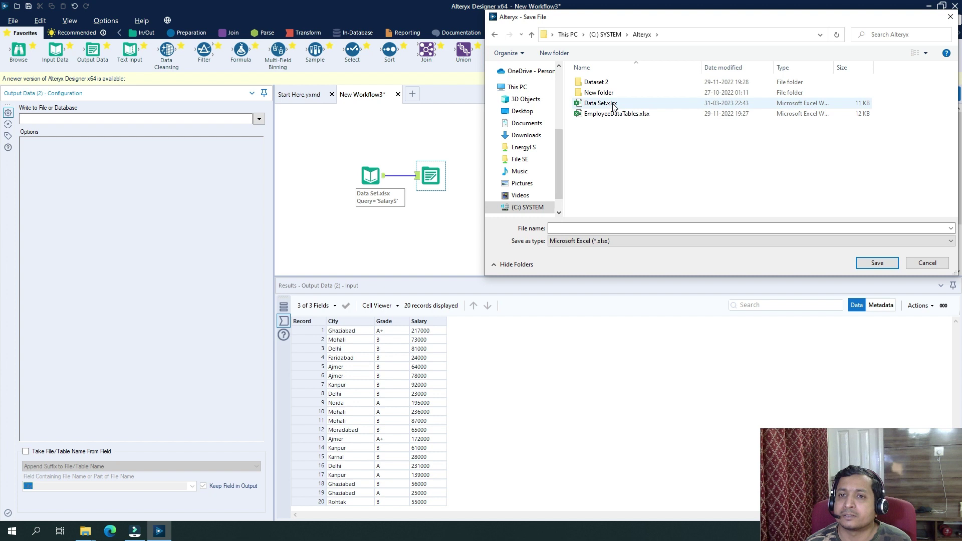
{"action": "left_click", "coordinate": [627, 227]}
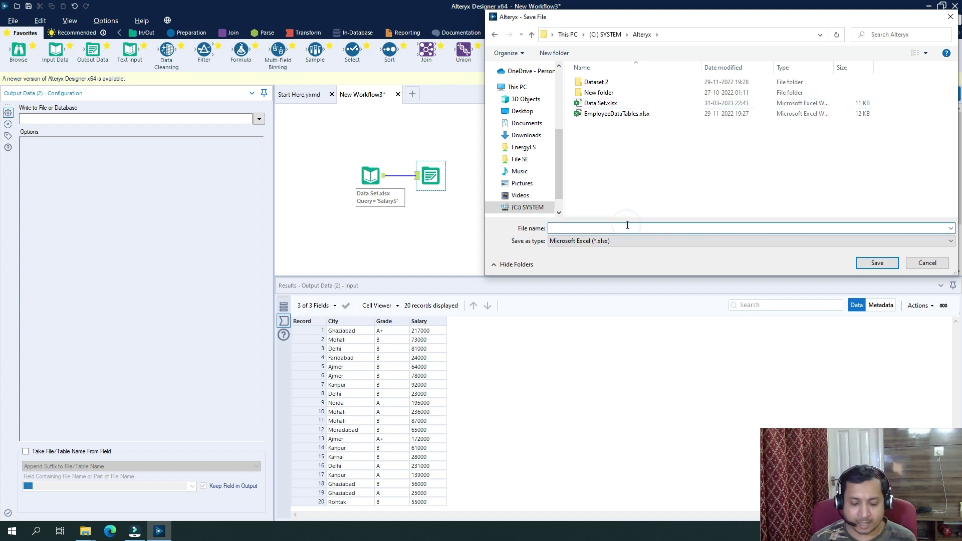
{"action": "type", "text": "Output.xlsx"}
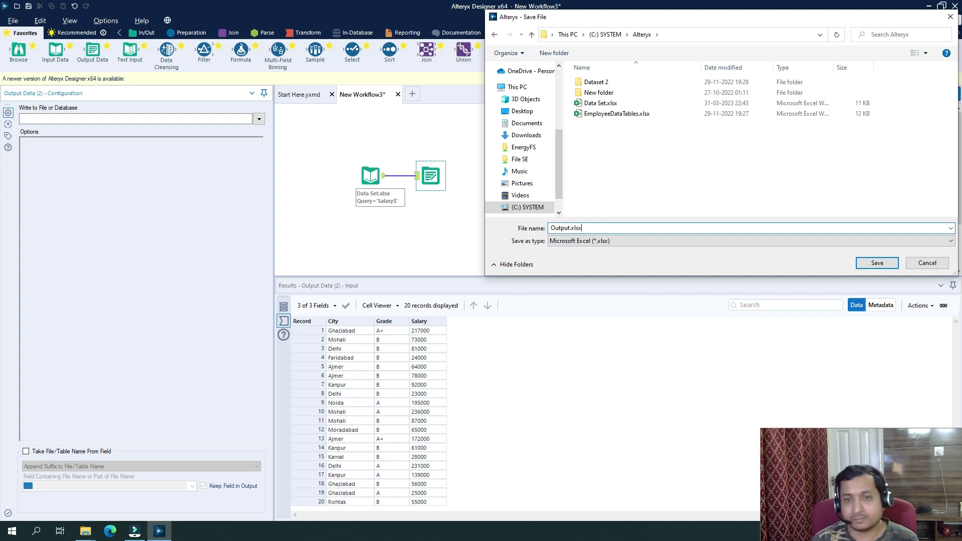
{"action": "left_click", "coordinate": [876, 263]}
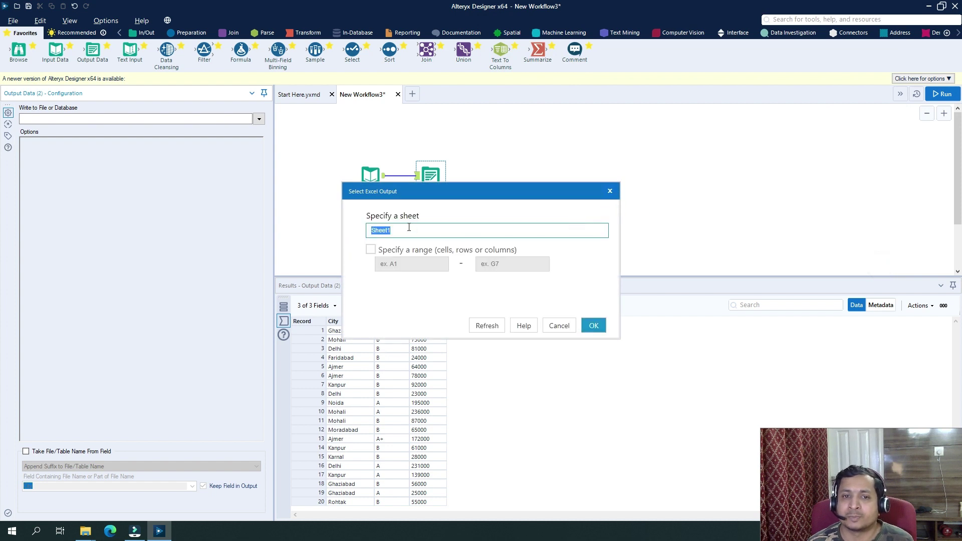
{"action": "double_click", "coordinate": [409, 227]}
{"action": "type", "text": "Sa"}
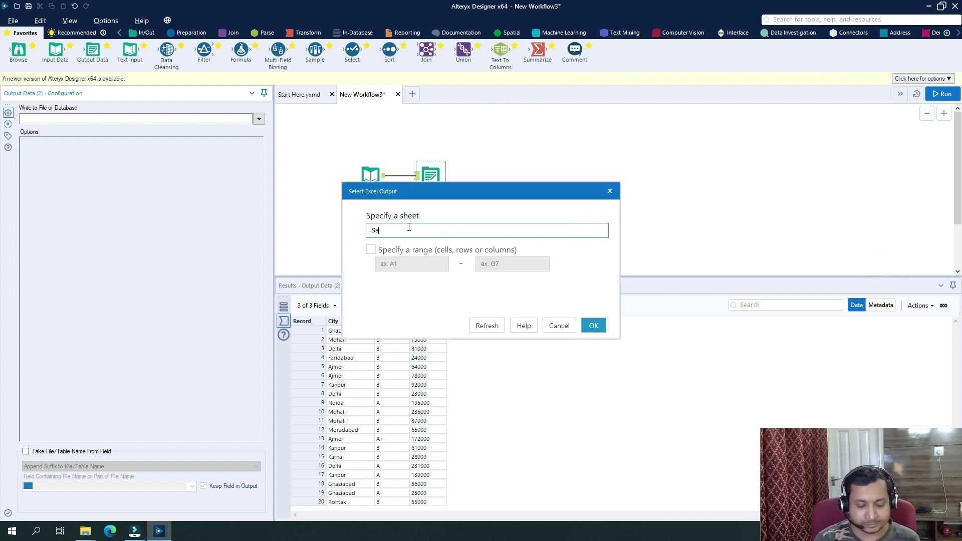
{"action": "type", "text": "lary"}
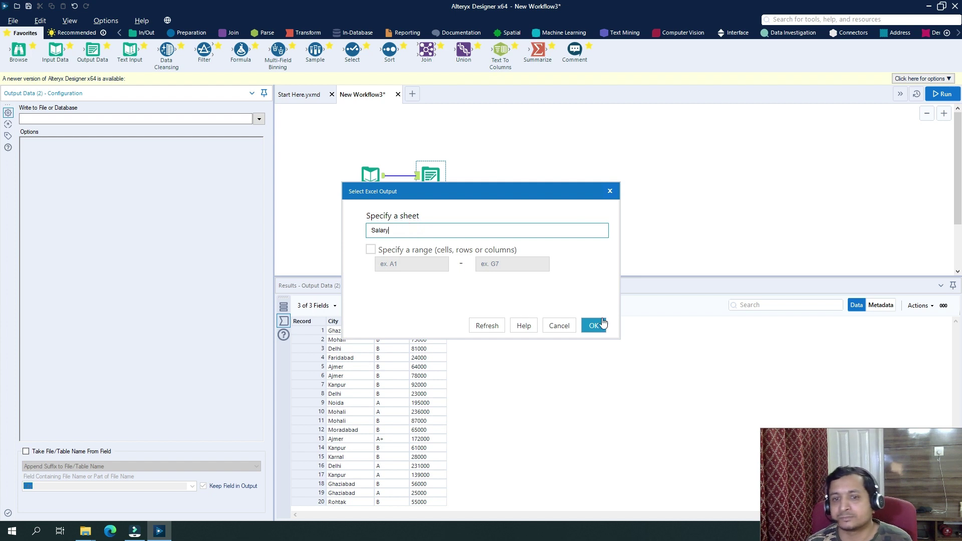
{"action": "left_click", "coordinate": [593, 326]}
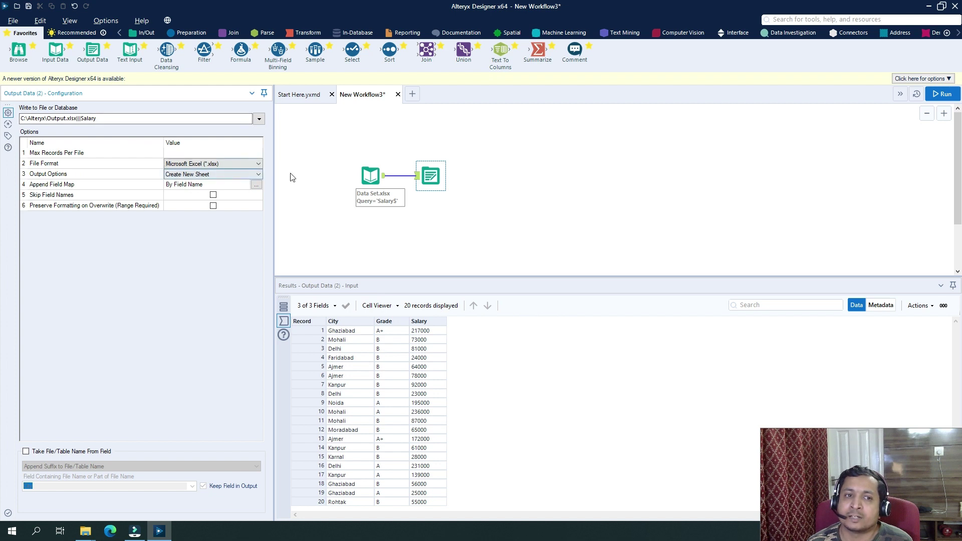
Keep Output Options on Create New Sheet and run the workflow to write Output.xlsx
{"action": "left_click", "coordinate": [257, 174]}
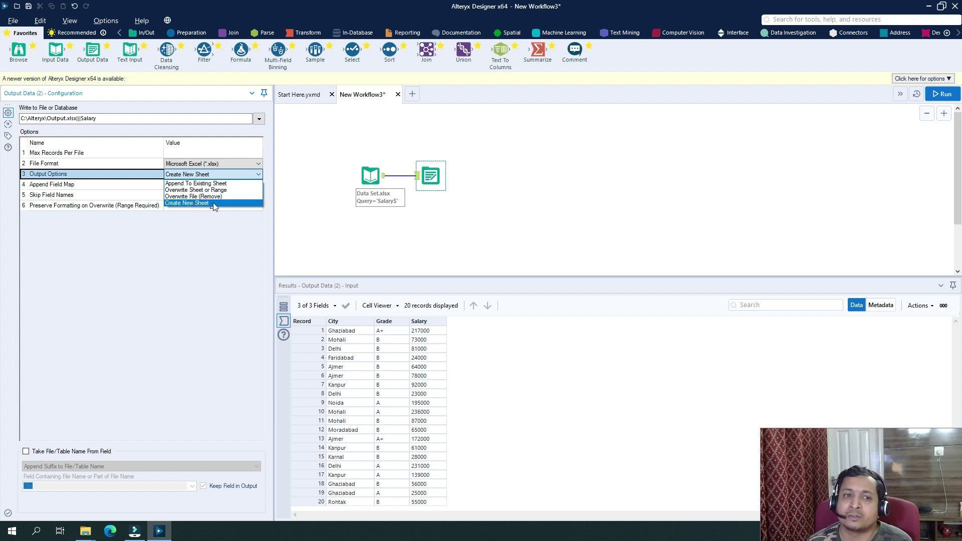
{"action": "left_click", "coordinate": [431, 175]}
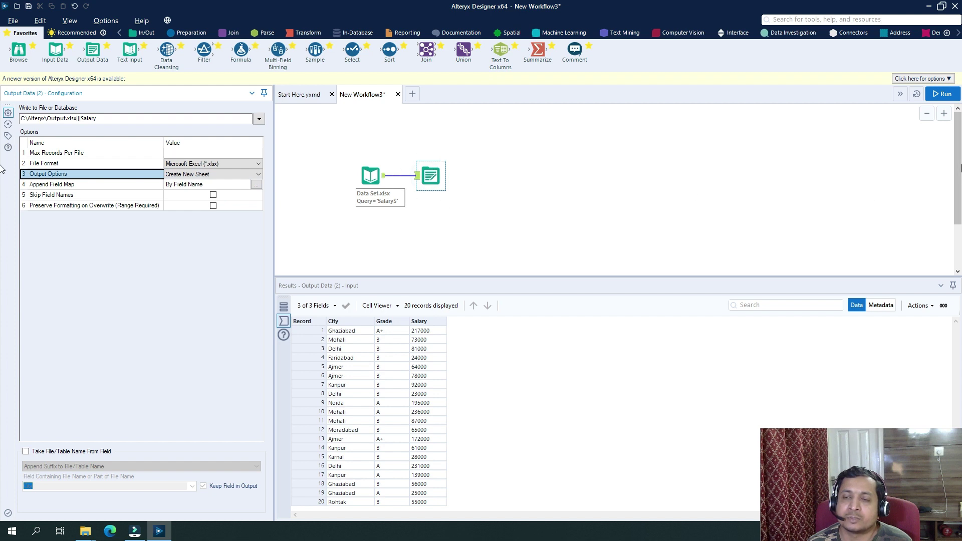
{"action": "left_click", "coordinate": [942, 94]}
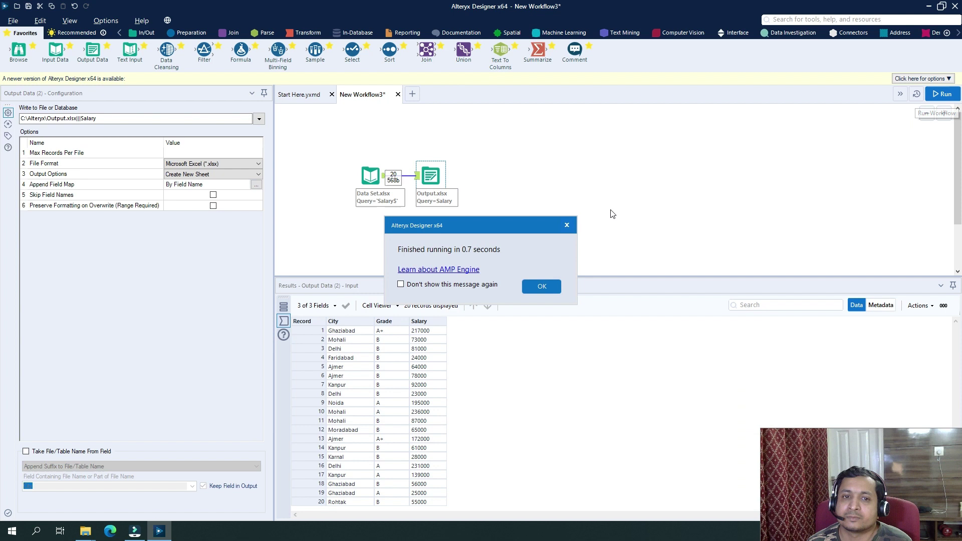
{"action": "left_click", "coordinate": [541, 286]}
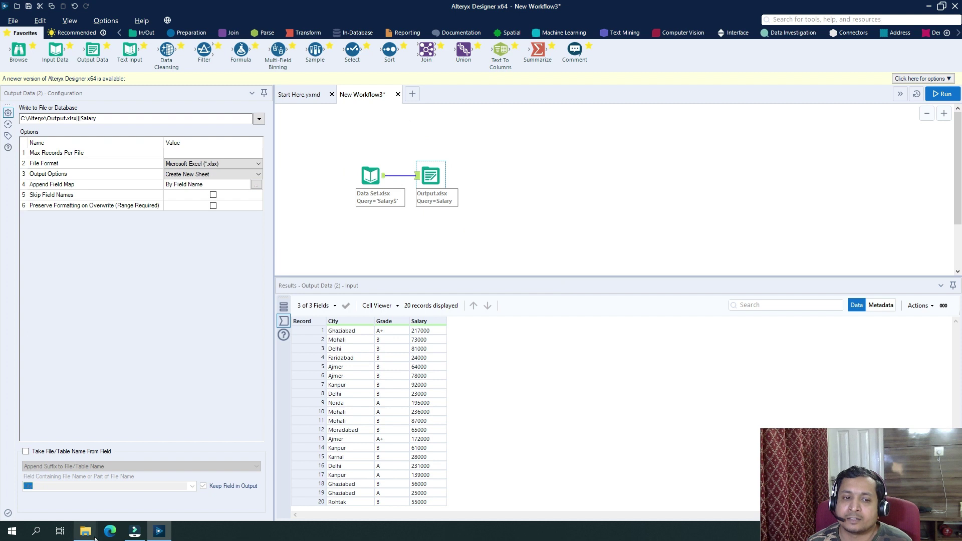
Open Output.xlsx in Excel from the C:\Alteryx folder in File Explorer
{"action": "mouse_move", "coordinate": [95, 539]}
{"action": "left_click", "coordinate": [75, 485]}
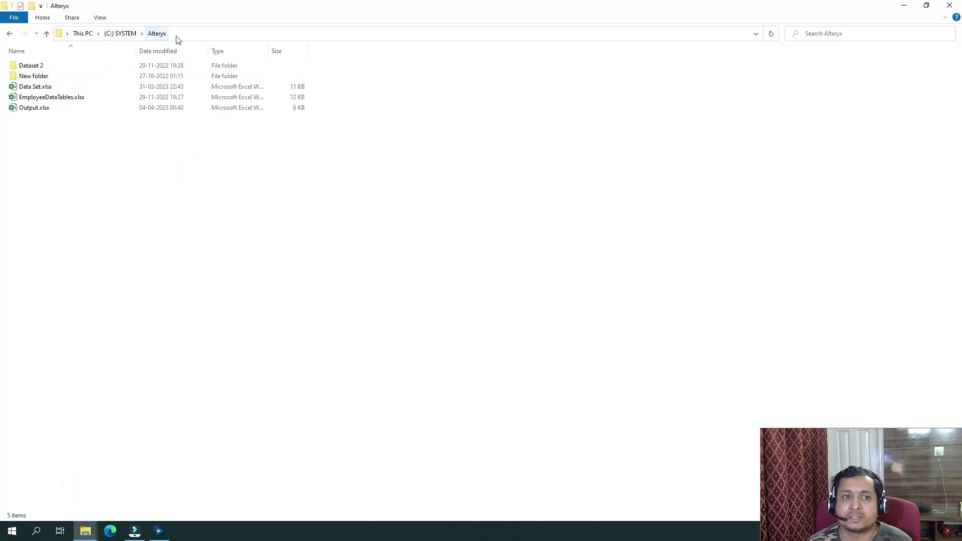
{"action": "left_click", "coordinate": [34, 109]}
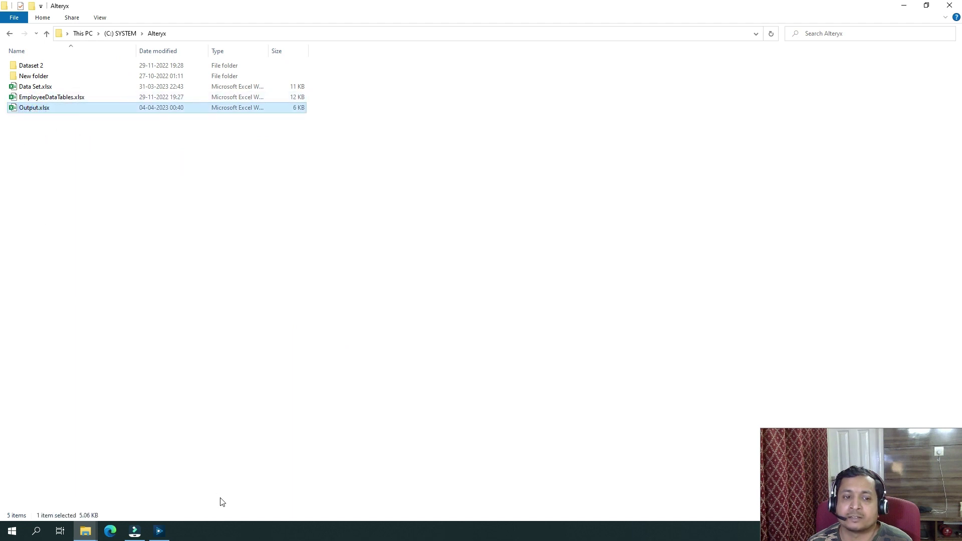
{"action": "double_click", "coordinate": [39, 109]}
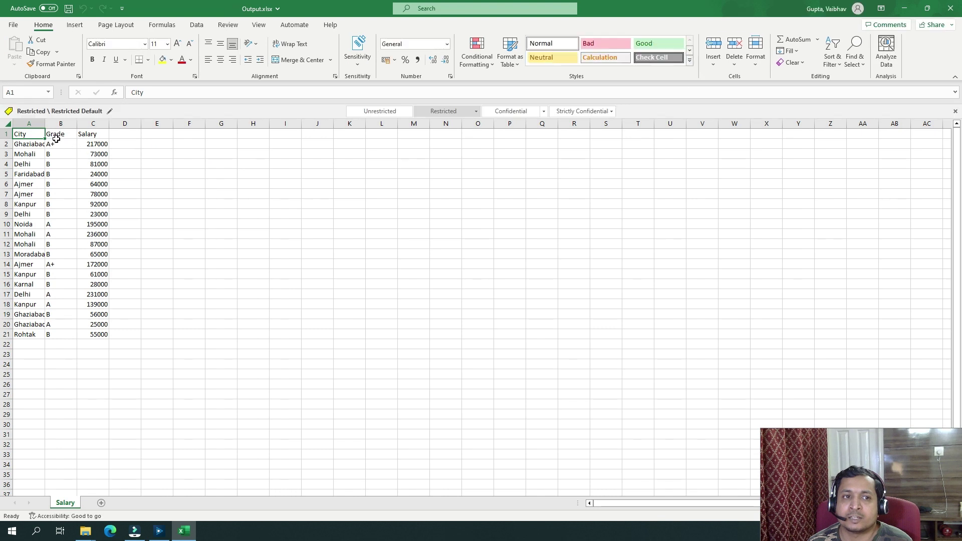
Close Output.xlsx in Excel without saving and return to Alteryx Designer
{"action": "left_click", "coordinate": [950, 8]}
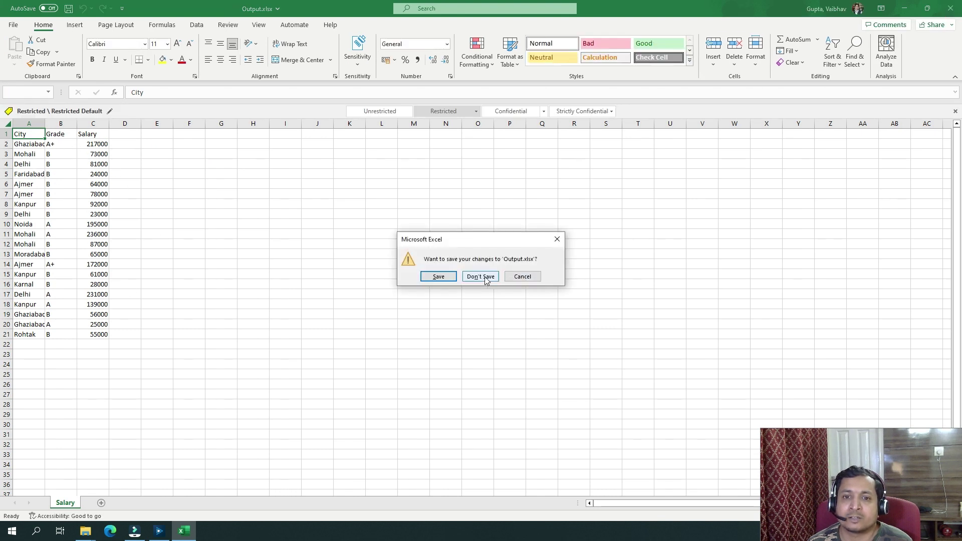
{"action": "left_click", "coordinate": [480, 277]}
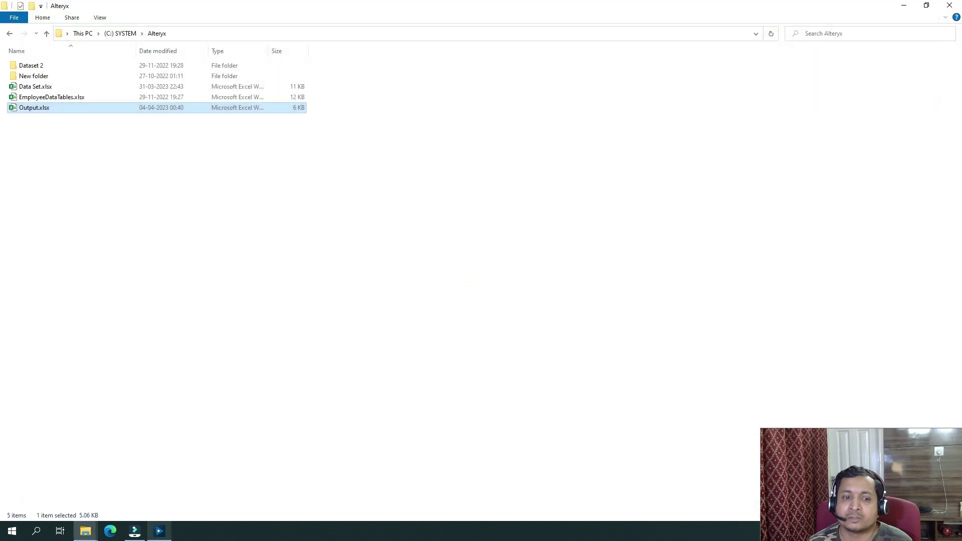
{"action": "mouse_move", "coordinate": [160, 531]}
{"action": "left_click", "coordinate": [185, 490]}
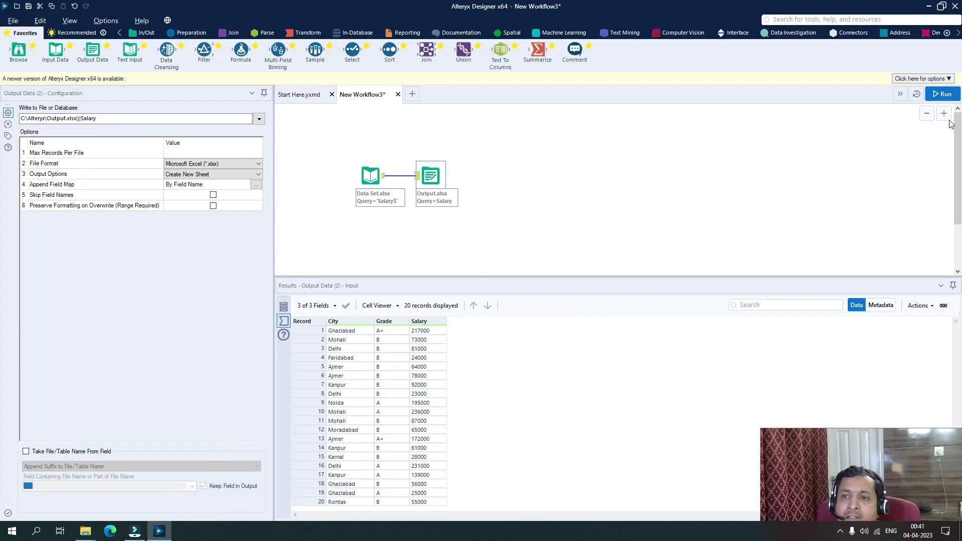
Rerun the workflow, which fails because sheet Salary exists, then set Output Options to Overwrite Sheet or Range
{"action": "left_click", "coordinate": [931, 95]}
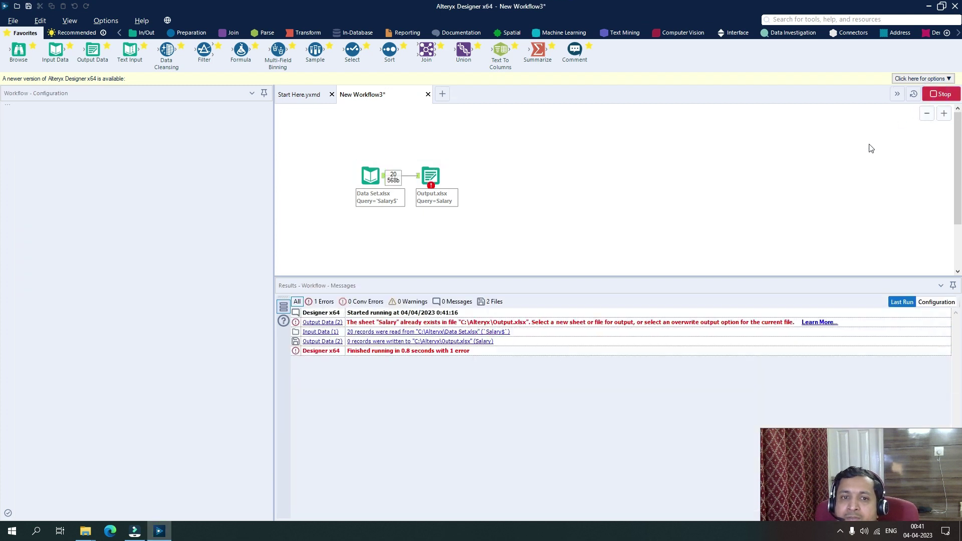
{"action": "left_click", "coordinate": [548, 286]}
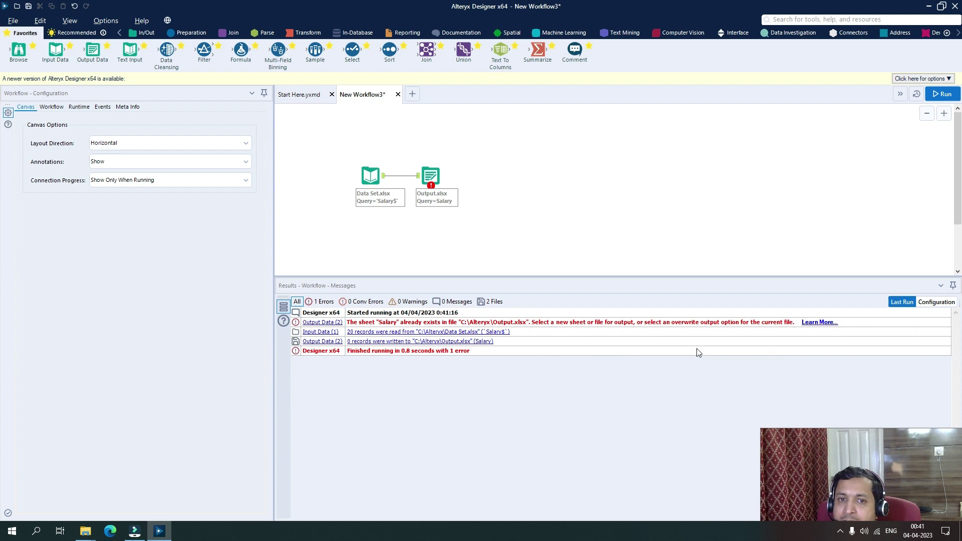
{"action": "left_click", "coordinate": [431, 177]}
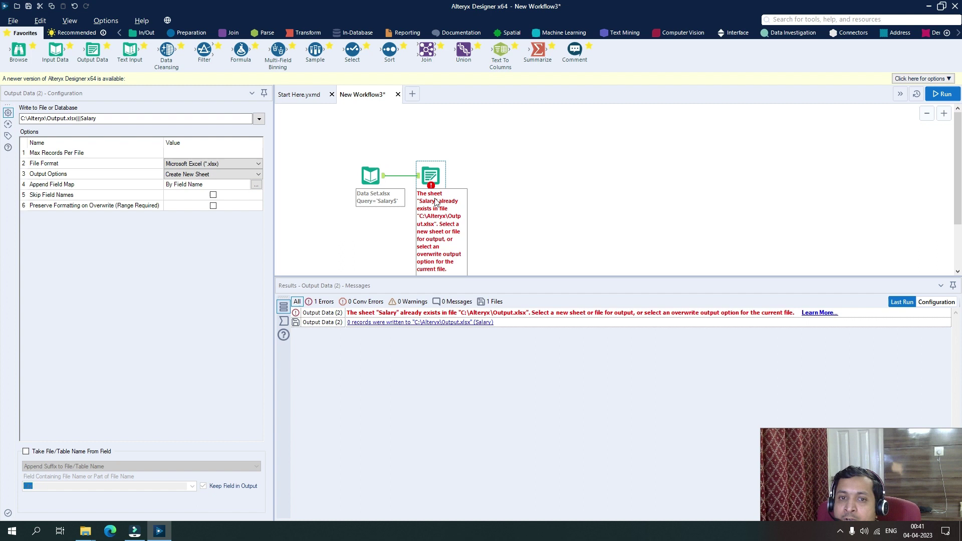
{"action": "left_click", "coordinate": [258, 174]}
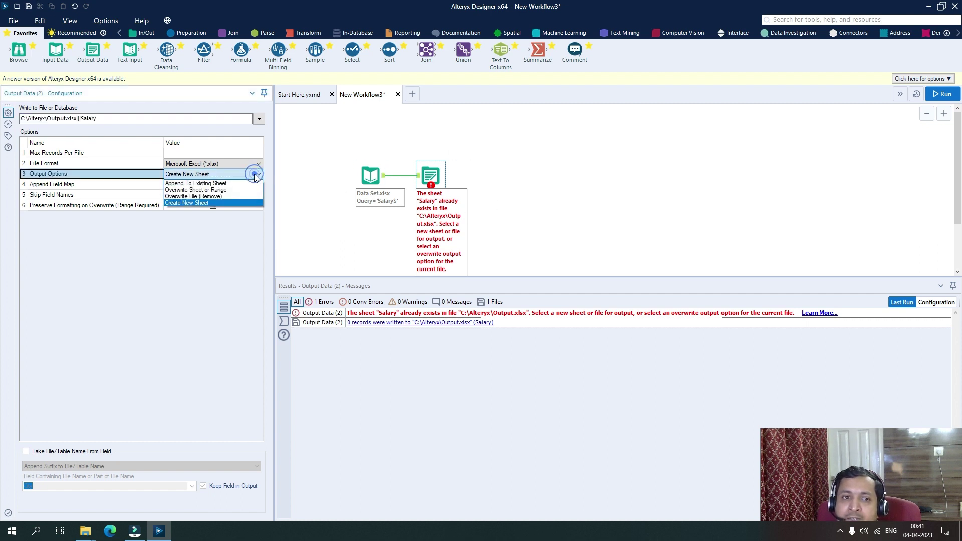
{"action": "left_click", "coordinate": [207, 190]}
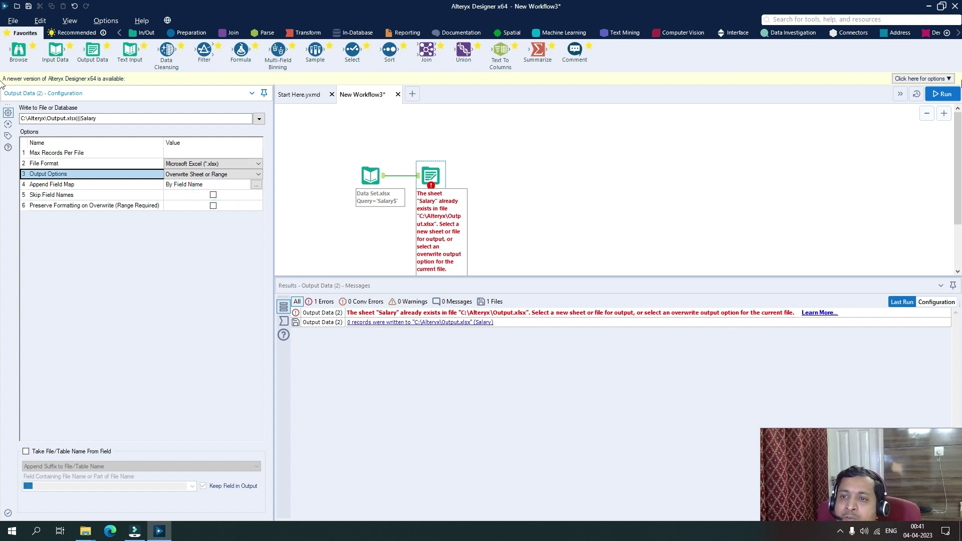
Rerun the workflow with Overwrite Sheet or Range, writing 20 records without errors
{"action": "left_click", "coordinate": [943, 100]}
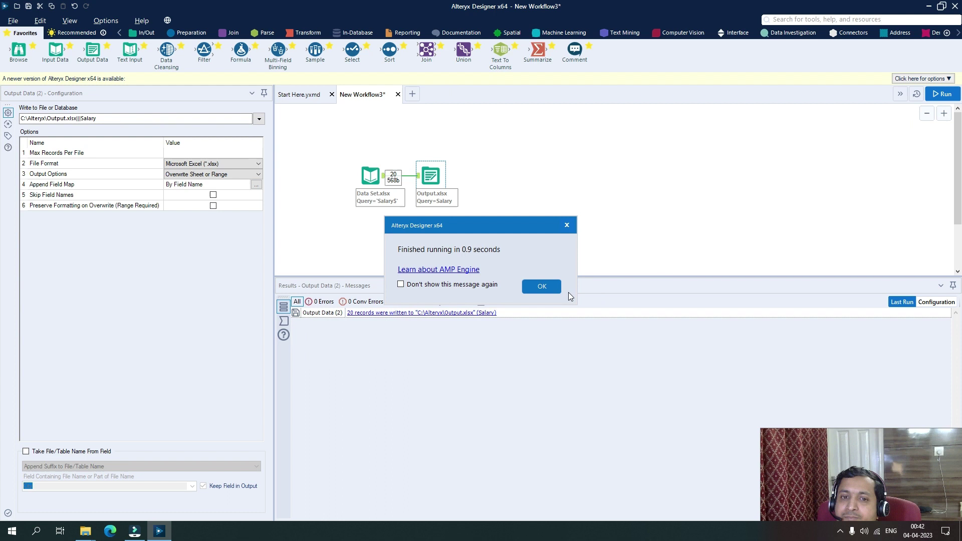
{"action": "left_click", "coordinate": [533, 286]}
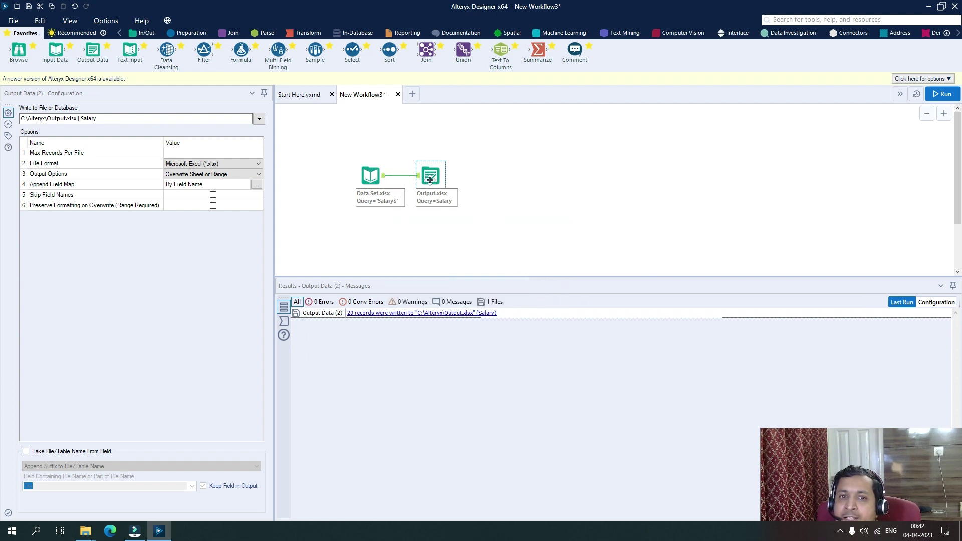
Change the output path to Output.xlsx|||Salary1 and run the workflow
{"action": "left_click", "coordinate": [104, 118]}
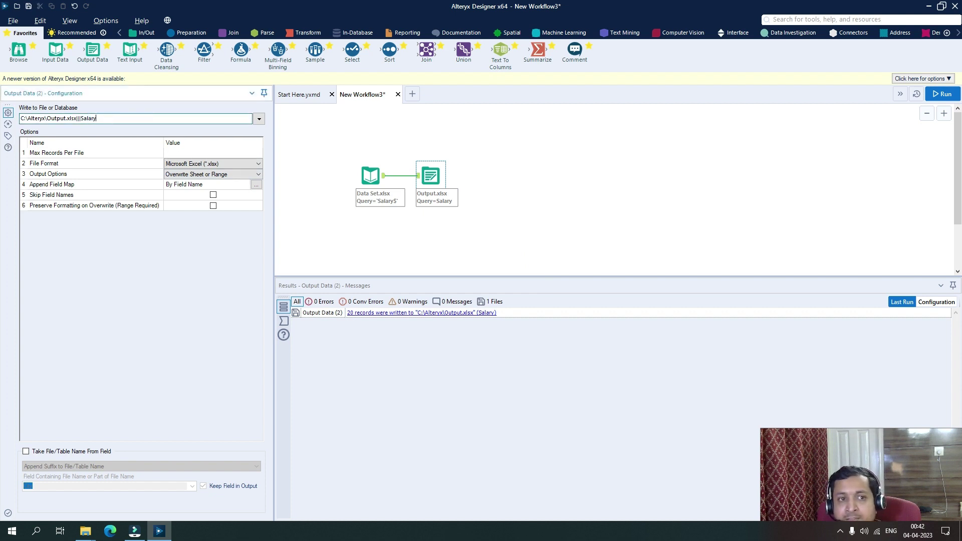
{"action": "left_click", "coordinate": [943, 95]}
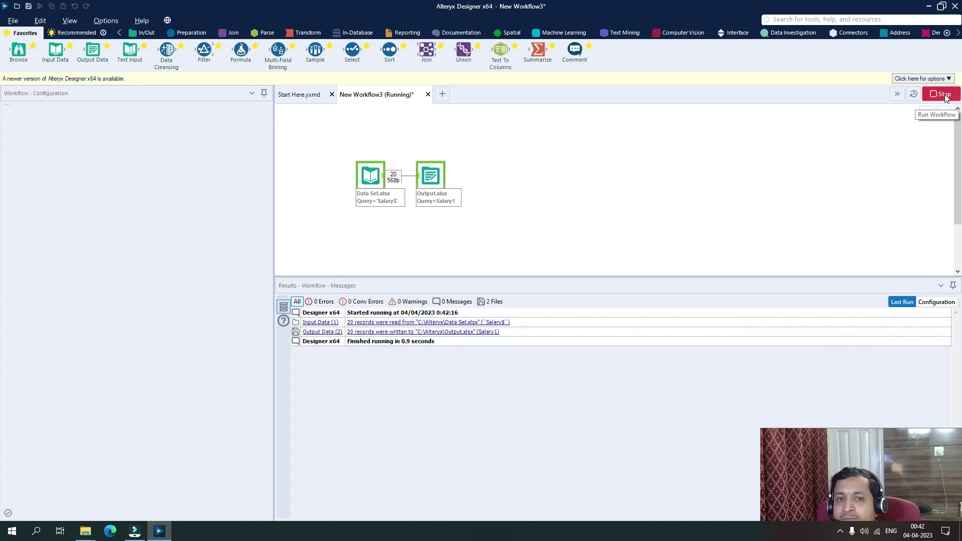
{"action": "left_click", "coordinate": [539, 284]}
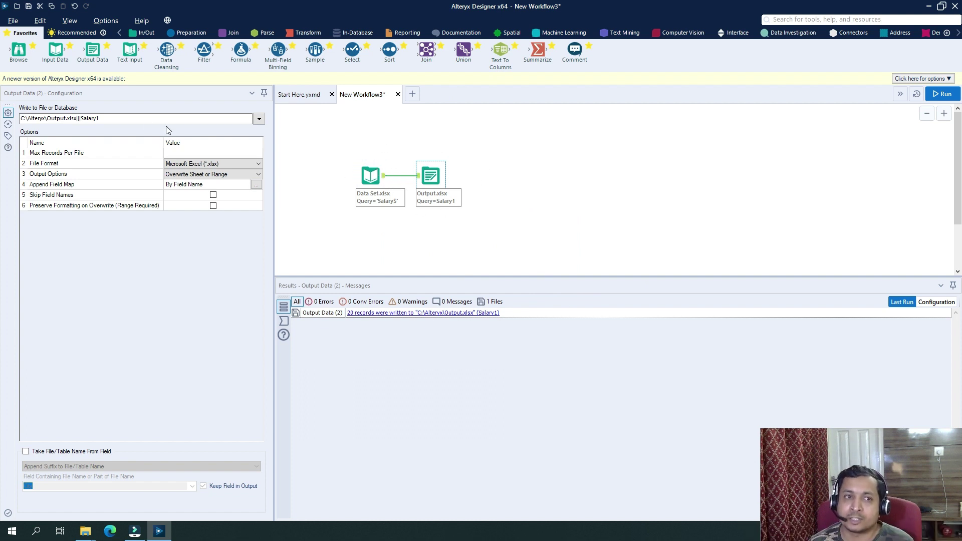
Open Output.xlsx from the Alteryx folder to check for the new Salary1 sheet
{"action": "left_click", "coordinate": [113, 118]}
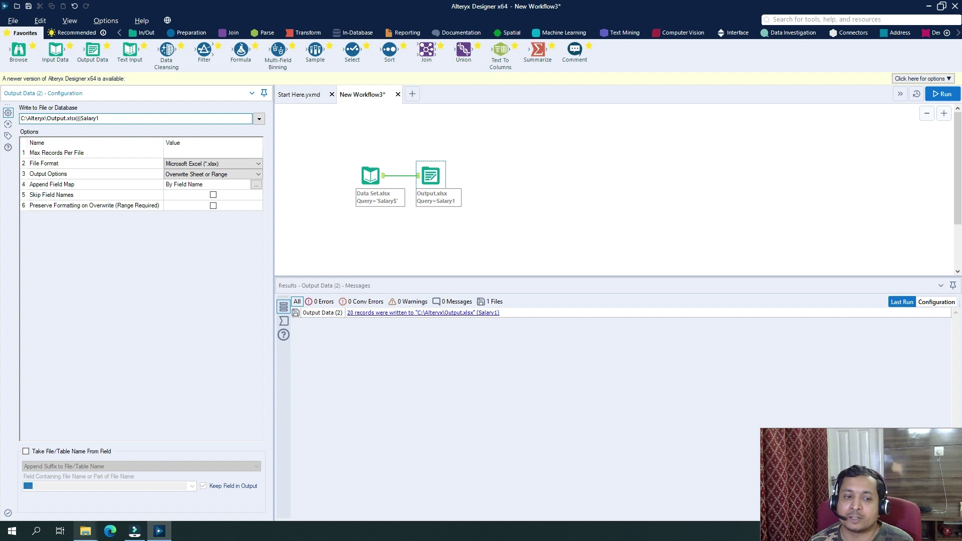
{"action": "mouse_move", "coordinate": [90, 535]}
{"action": "left_click", "coordinate": [86, 493]}
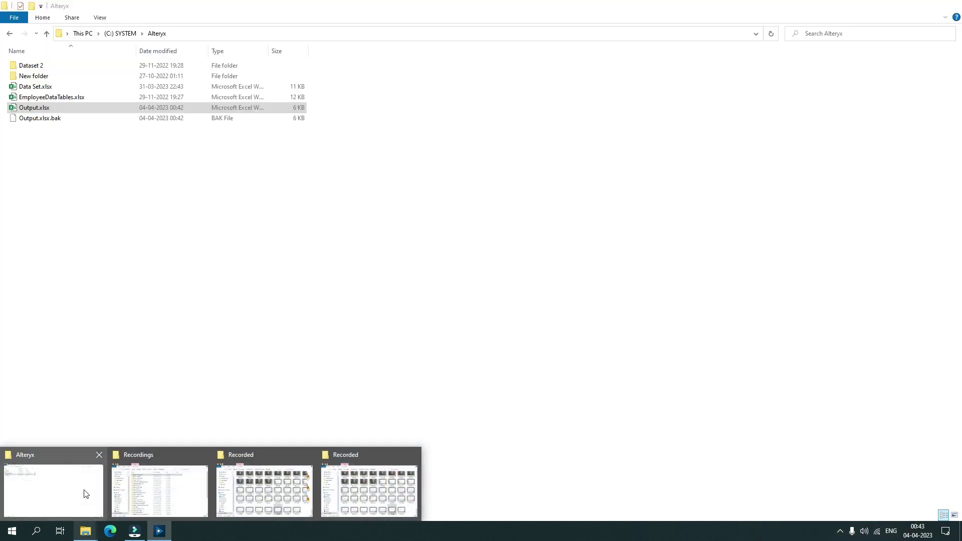
{"action": "double_click", "coordinate": [80, 106]}
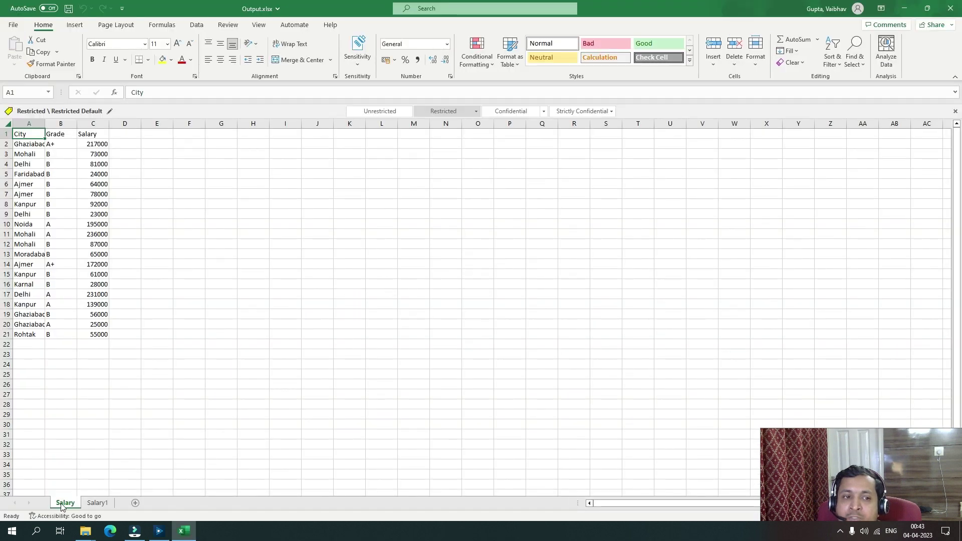
Close Excel without saving after checking the Salary and Salary1 sheets, and return to Alteryx
{"action": "left_click", "coordinate": [950, 8]}
{"action": "left_click", "coordinate": [479, 277]}
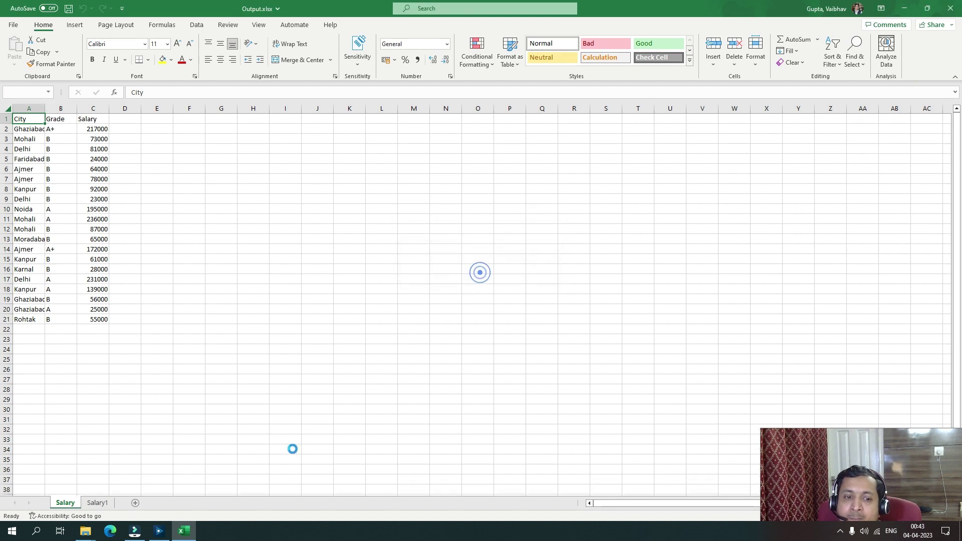
{"action": "left_click", "coordinate": [159, 531]}
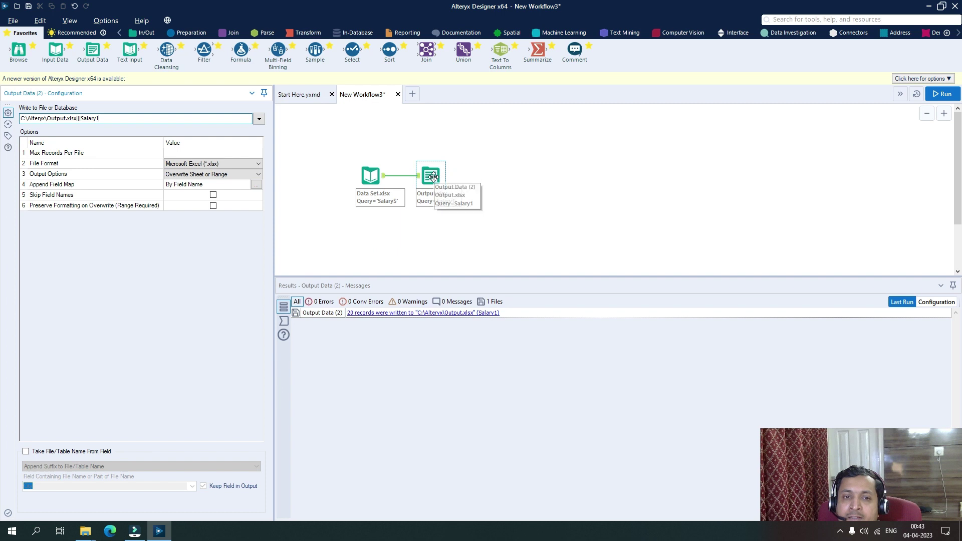
Set Output Options to Overwrite File (Remove), keeping sheet Salary1 in the output path
{"action": "left_click", "coordinate": [255, 178]}
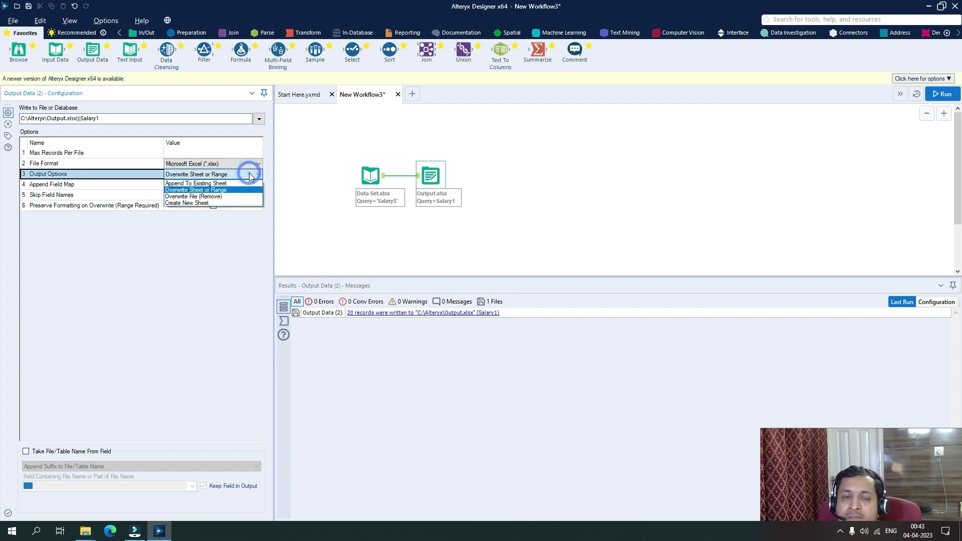
{"action": "left_click", "coordinate": [228, 198]}
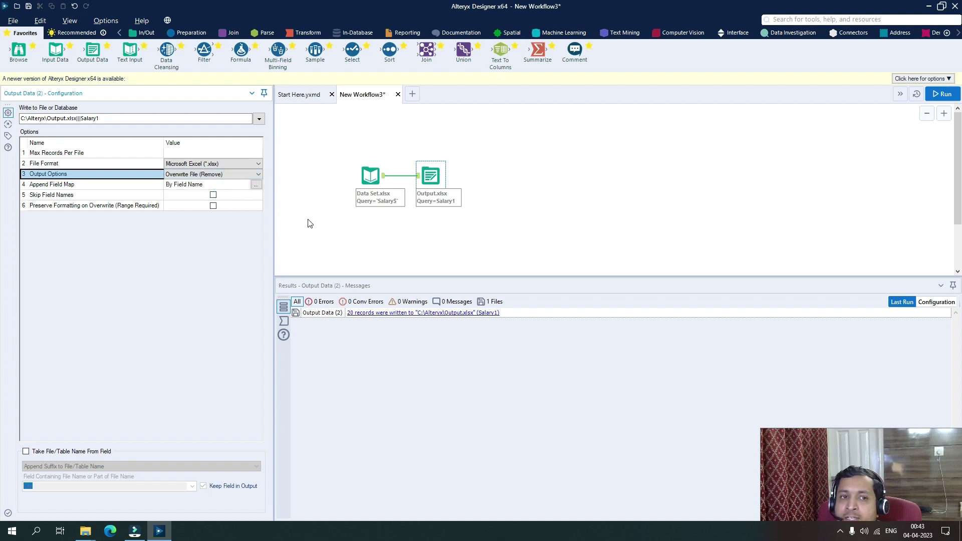
{"action": "left_click", "coordinate": [419, 184]}
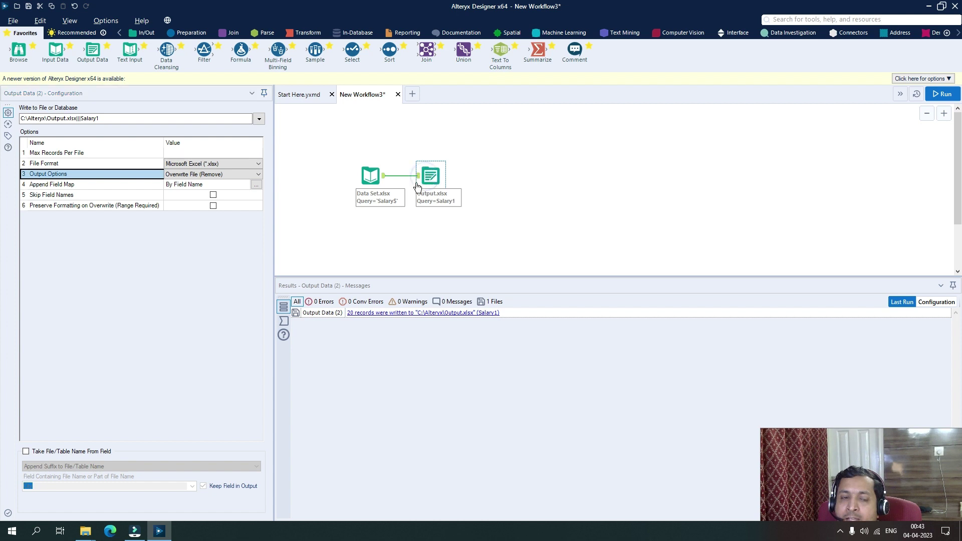
{"action": "left_click", "coordinate": [110, 121]}
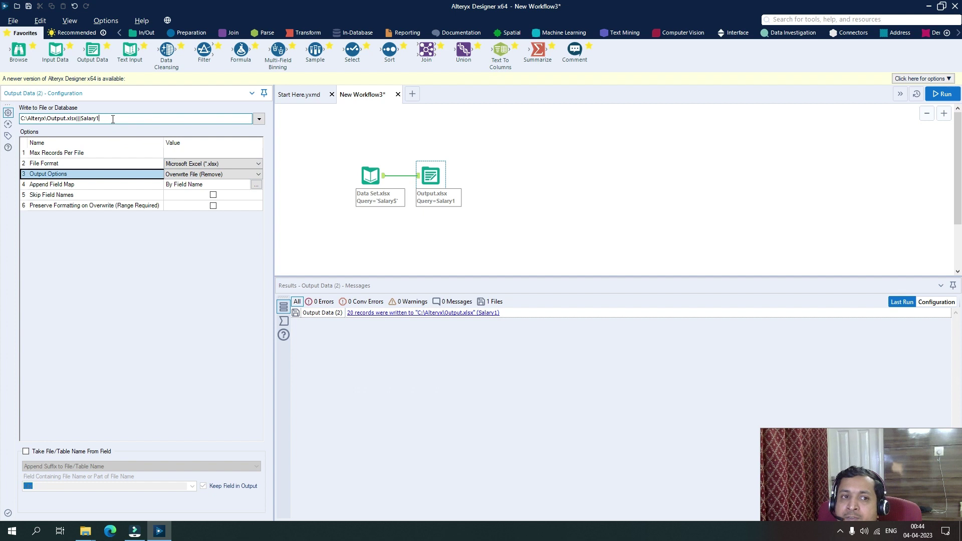
{"action": "left_click_drag", "start_coordinate": [101, 120], "coordinate": [82, 119]}
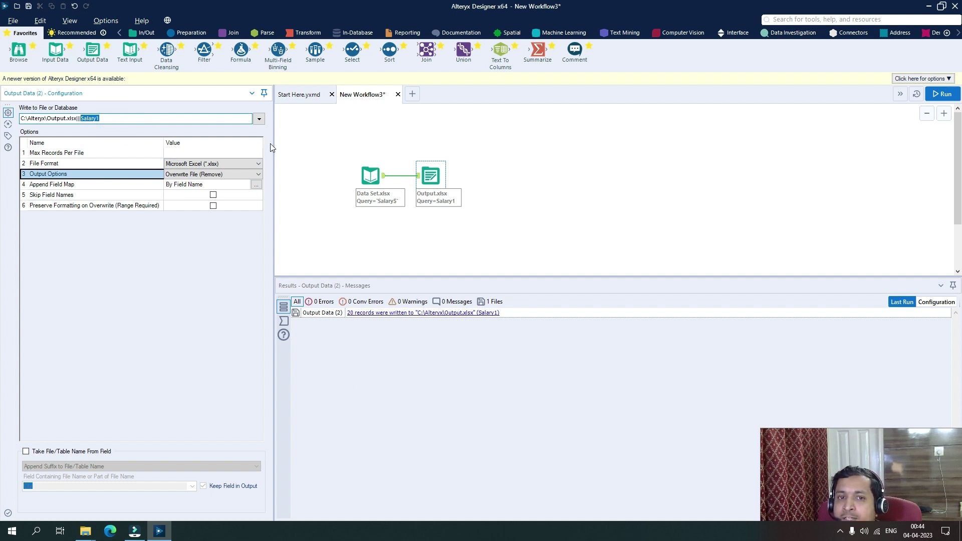
Run the workflow and reopen Output.xlsx from the Alteryx folder to verify the result
{"action": "left_click", "coordinate": [941, 94]}
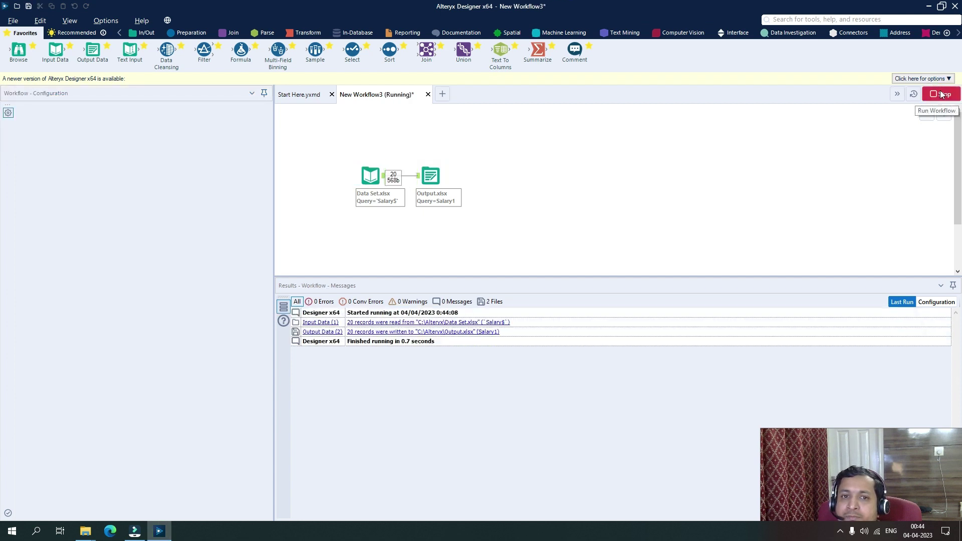
{"action": "left_click", "coordinate": [540, 287]}
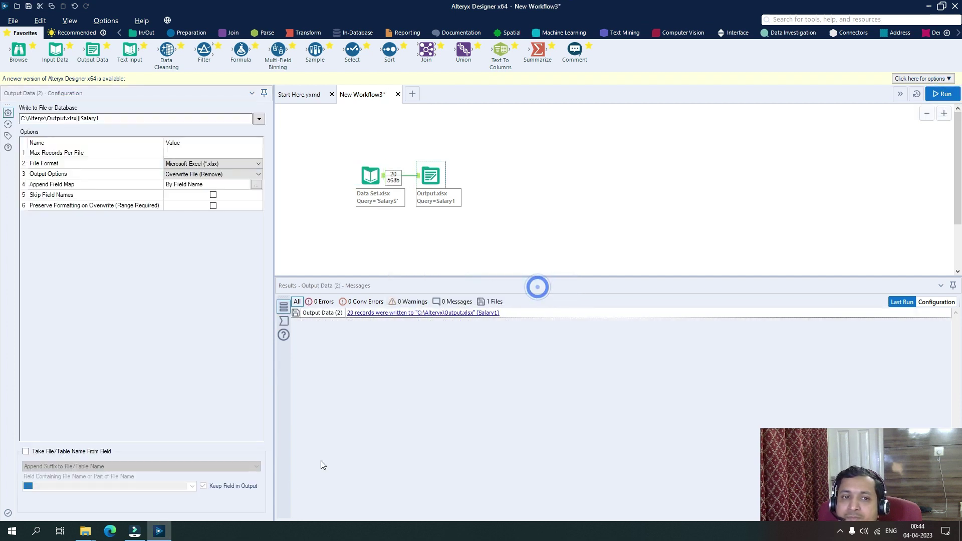
{"action": "mouse_move", "coordinate": [90, 524]}
{"action": "left_click", "coordinate": [69, 494]}
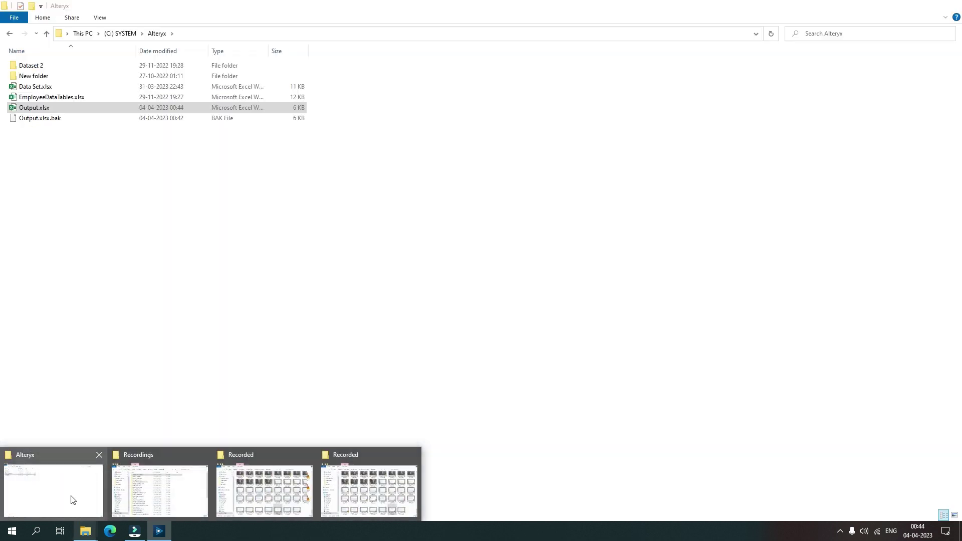
{"action": "double_click", "coordinate": [49, 107]}
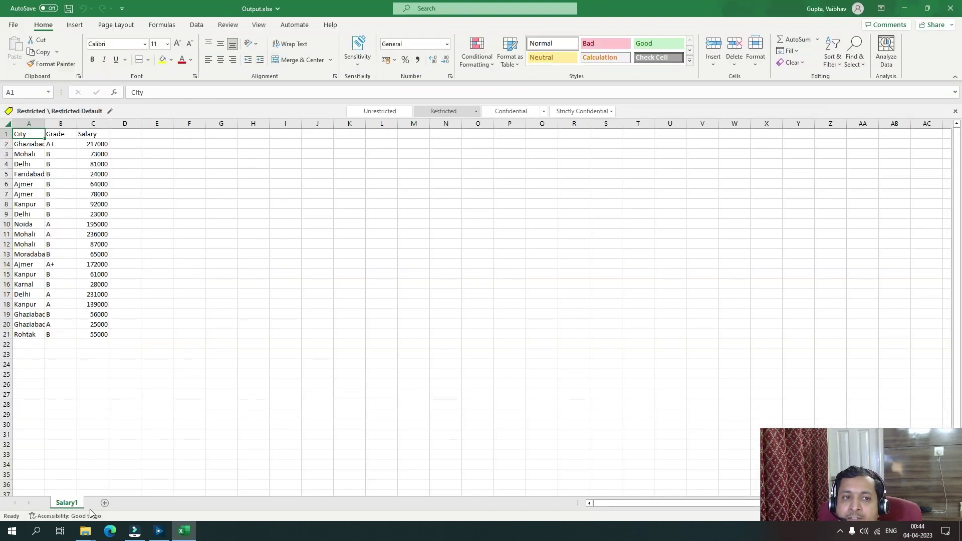
Close the Output.xlsx workbook in Excel, discarding any changes
{"action": "left_click", "coordinate": [950, 8]}
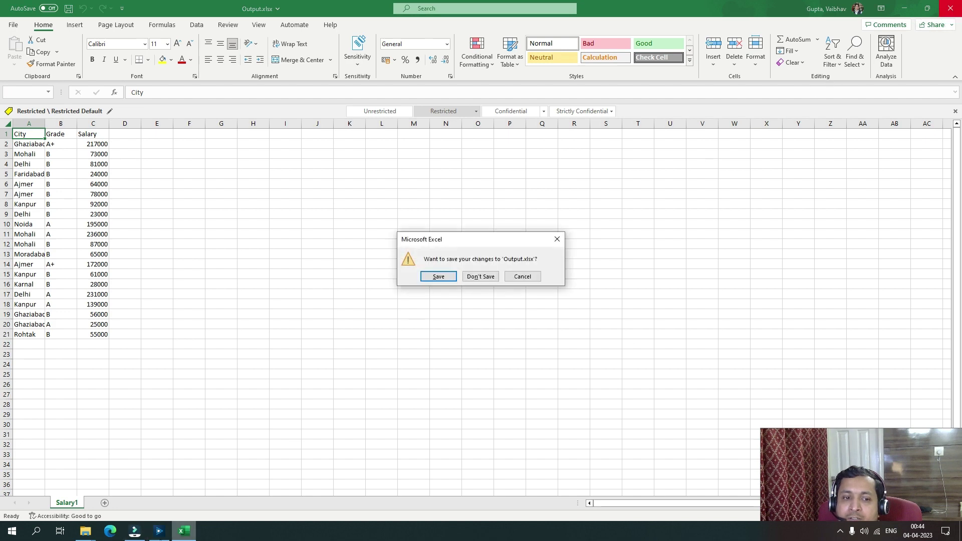
{"action": "left_click", "coordinate": [476, 275]}
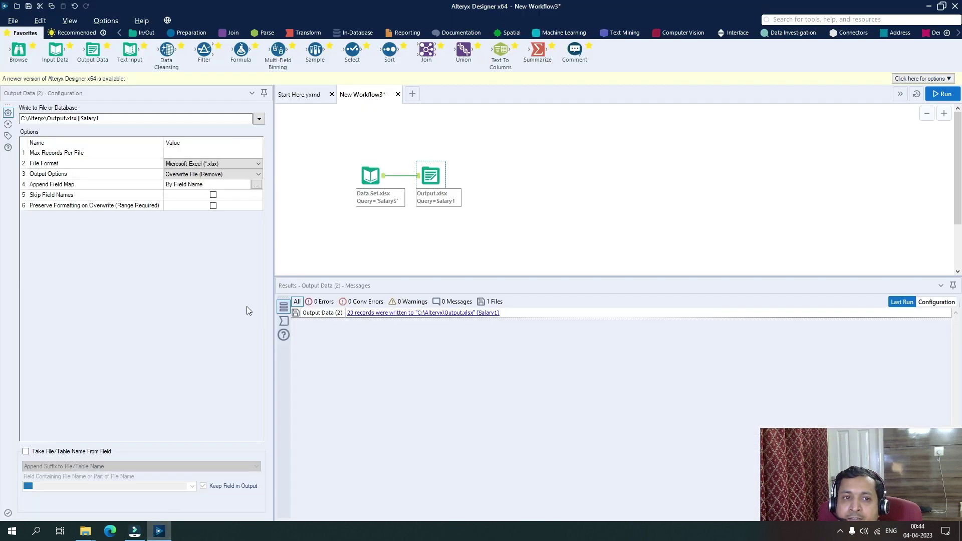
Set the Output Data tool's Output Options to Append To Existing Sheet
{"action": "left_click", "coordinate": [252, 173]}
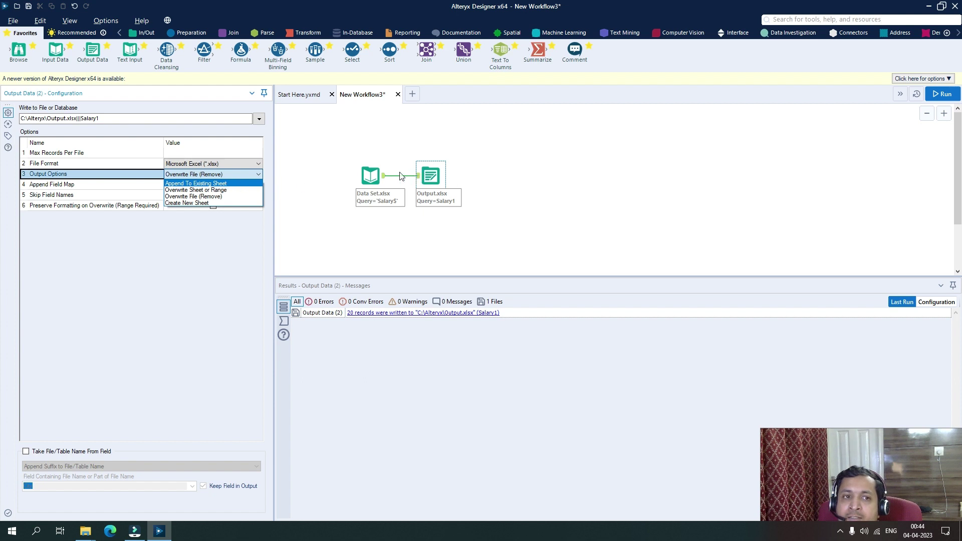
{"action": "left_click", "coordinate": [427, 173]}
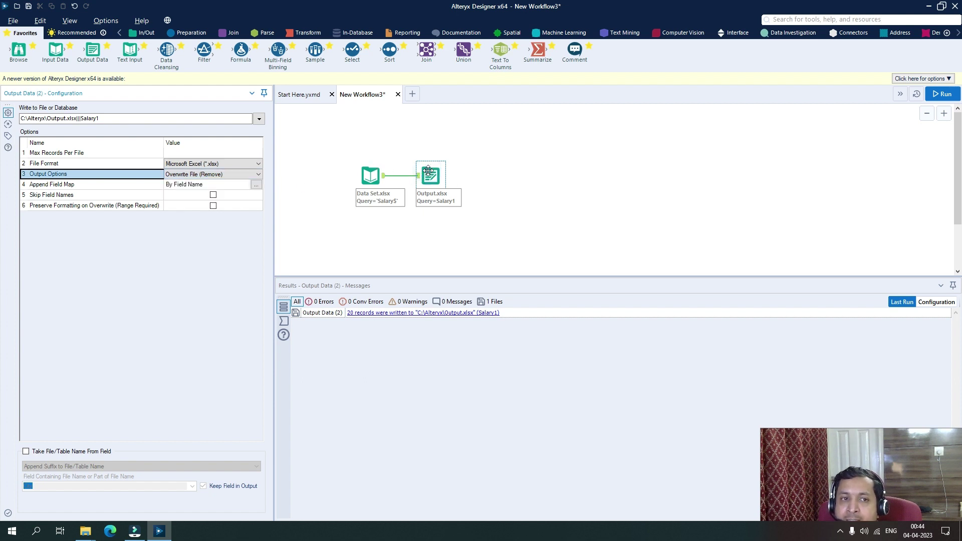
{"action": "left_click", "coordinate": [251, 165]}
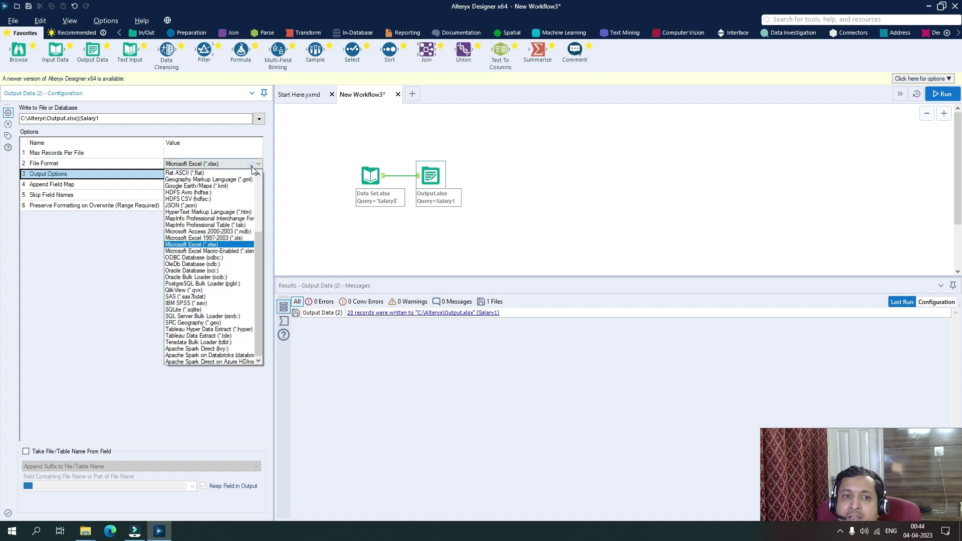
{"action": "left_click", "coordinate": [343, 173]}
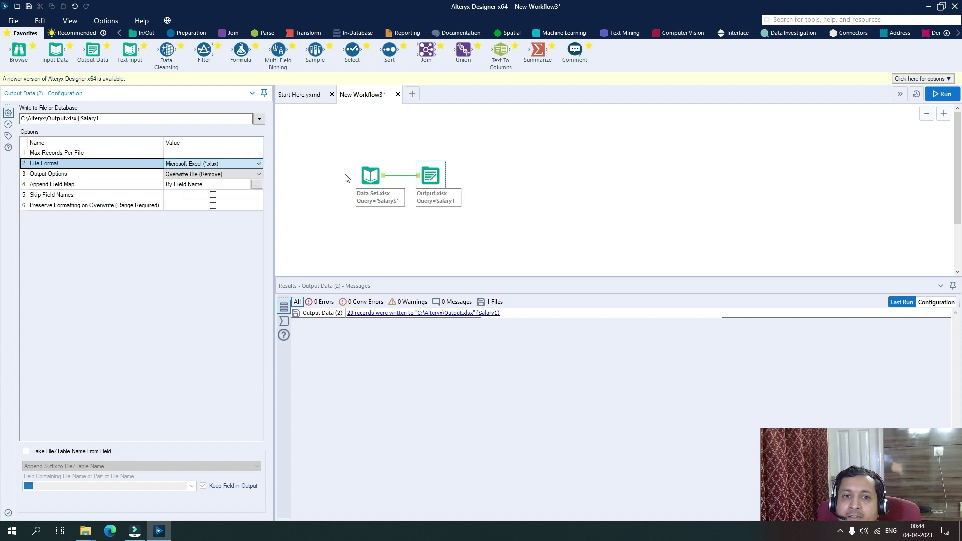
{"action": "left_click", "coordinate": [255, 175]}
{"action": "left_click", "coordinate": [220, 184]}
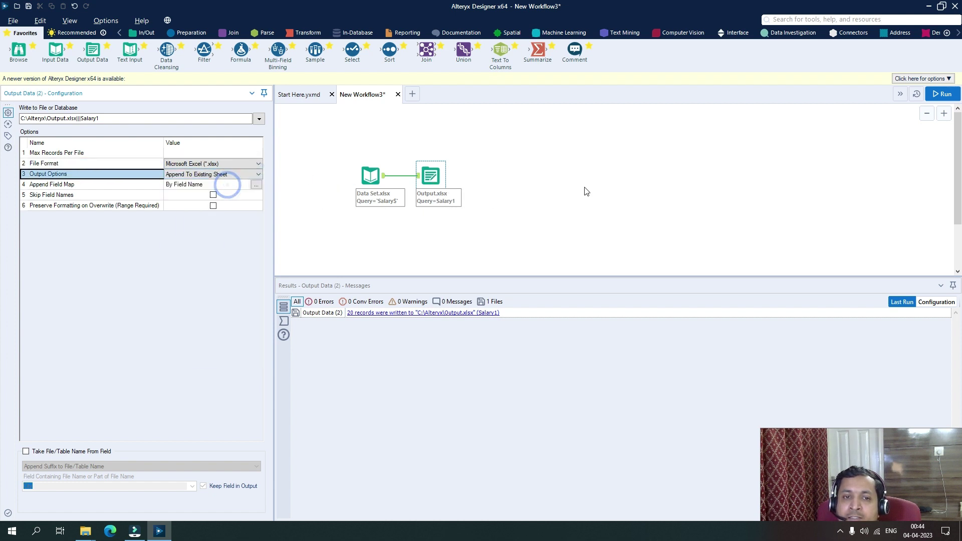
Run the workflow, then open the updated Output.xlsx from the Alteryx folder
{"action": "left_click", "coordinate": [945, 94]}
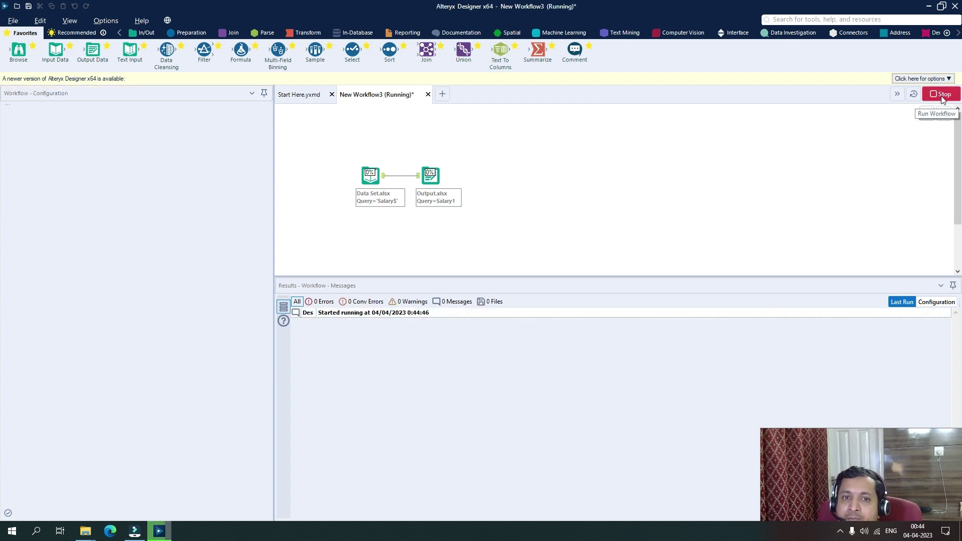
{"action": "left_click", "coordinate": [545, 289]}
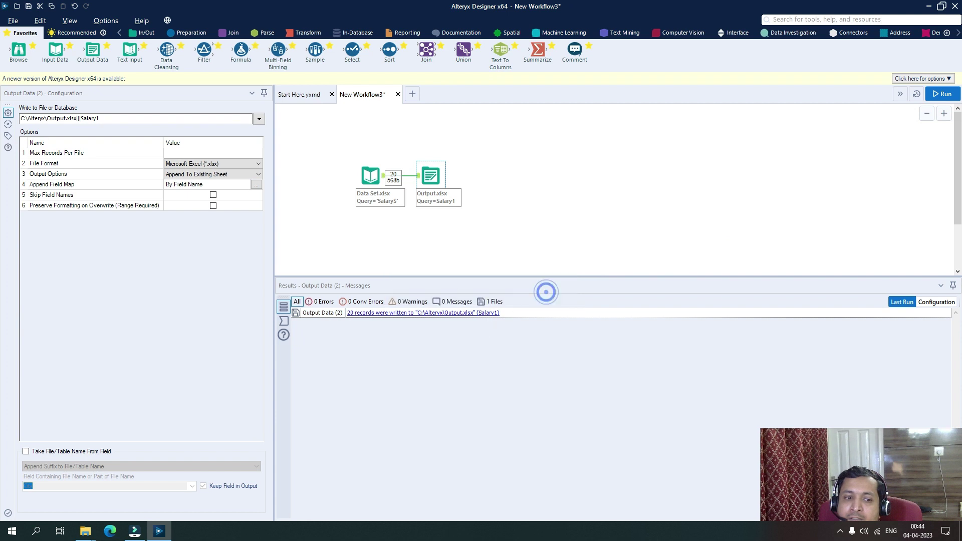
{"action": "mouse_move", "coordinate": [85, 530]}
{"action": "left_click", "coordinate": [54, 490]}
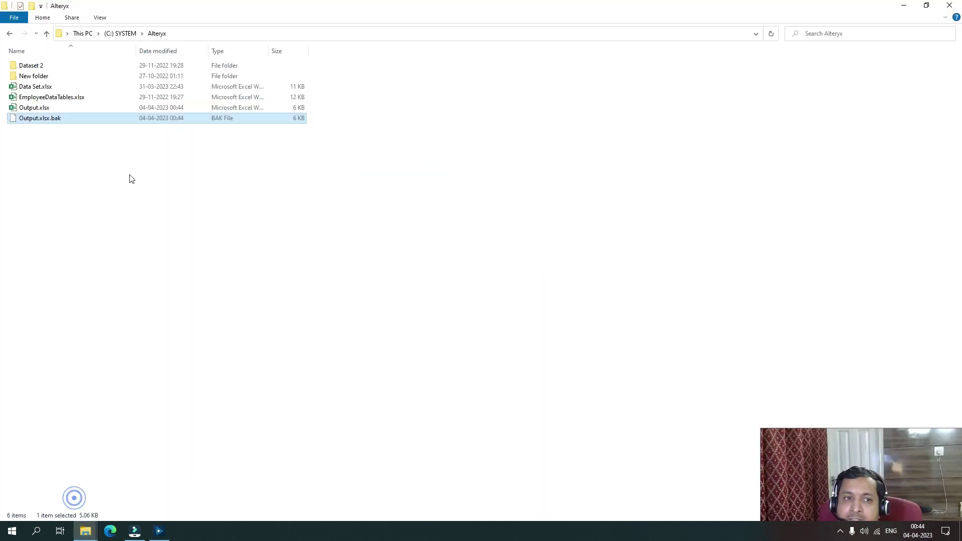
{"action": "double_click", "coordinate": [76, 107]}
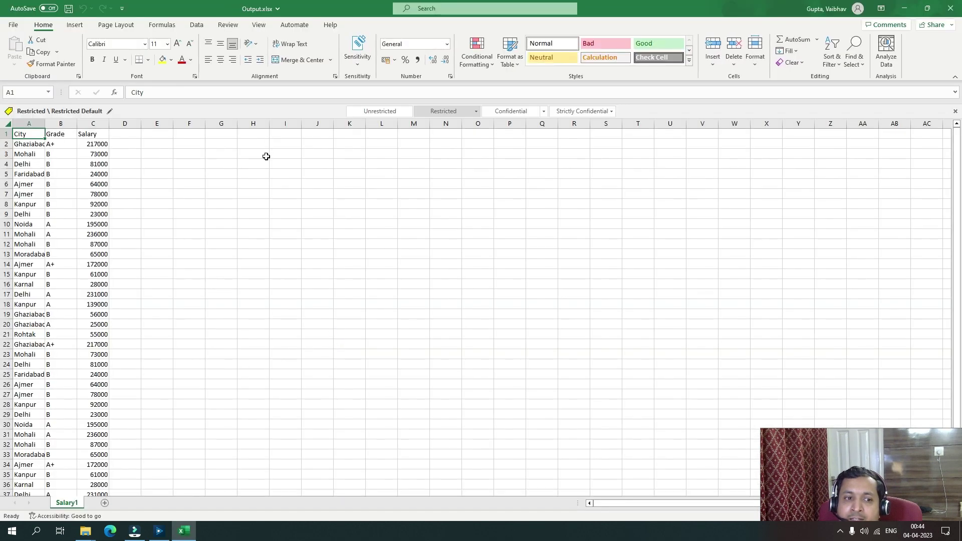
Scroll through Salary1 to confirm the 20 records repeat from row 22
{"action": "scroll", "coordinate": [115, 341], "scroll_direction": "down", "scroll_amount": 5}
{"action": "scroll", "coordinate": [115, 341], "scroll_direction": "up", "scroll_amount": 5}
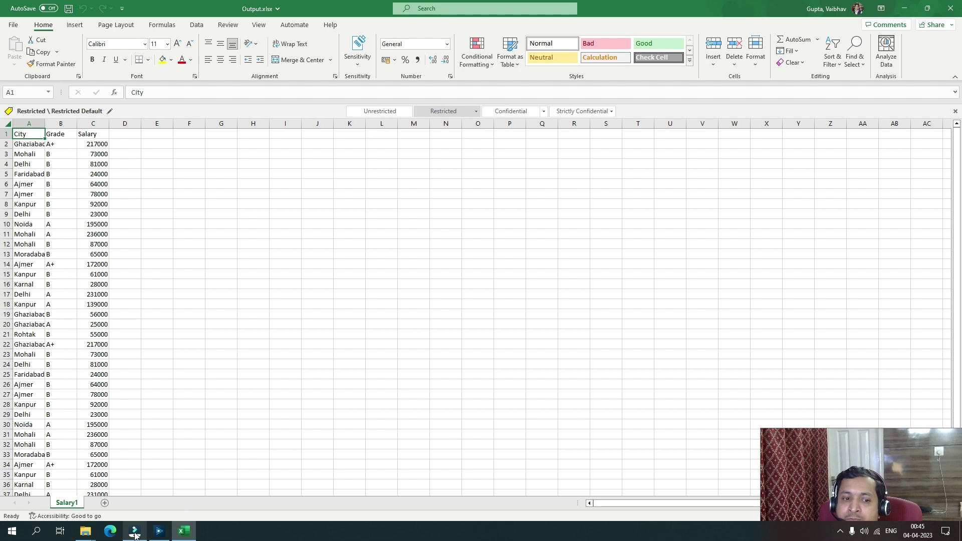
{"action": "left_click", "coordinate": [150, 476]}
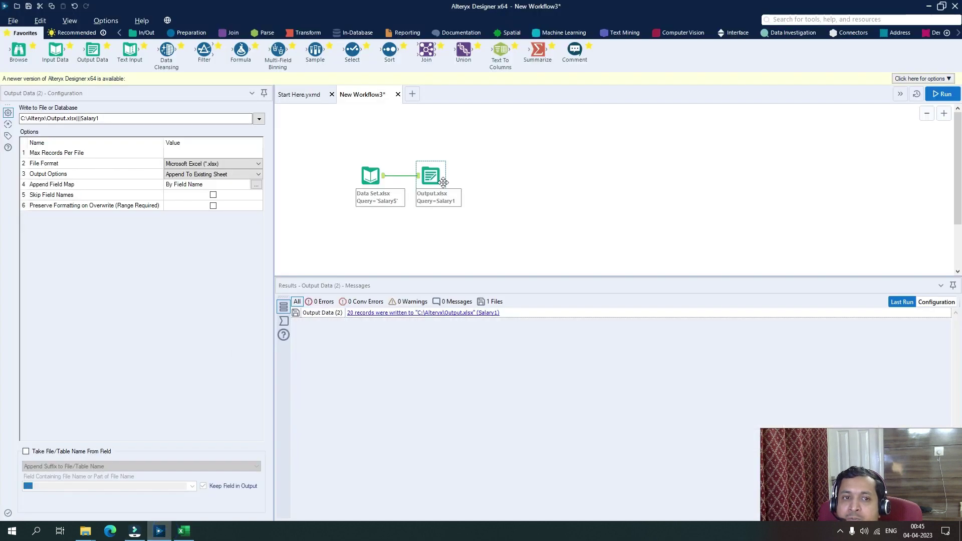